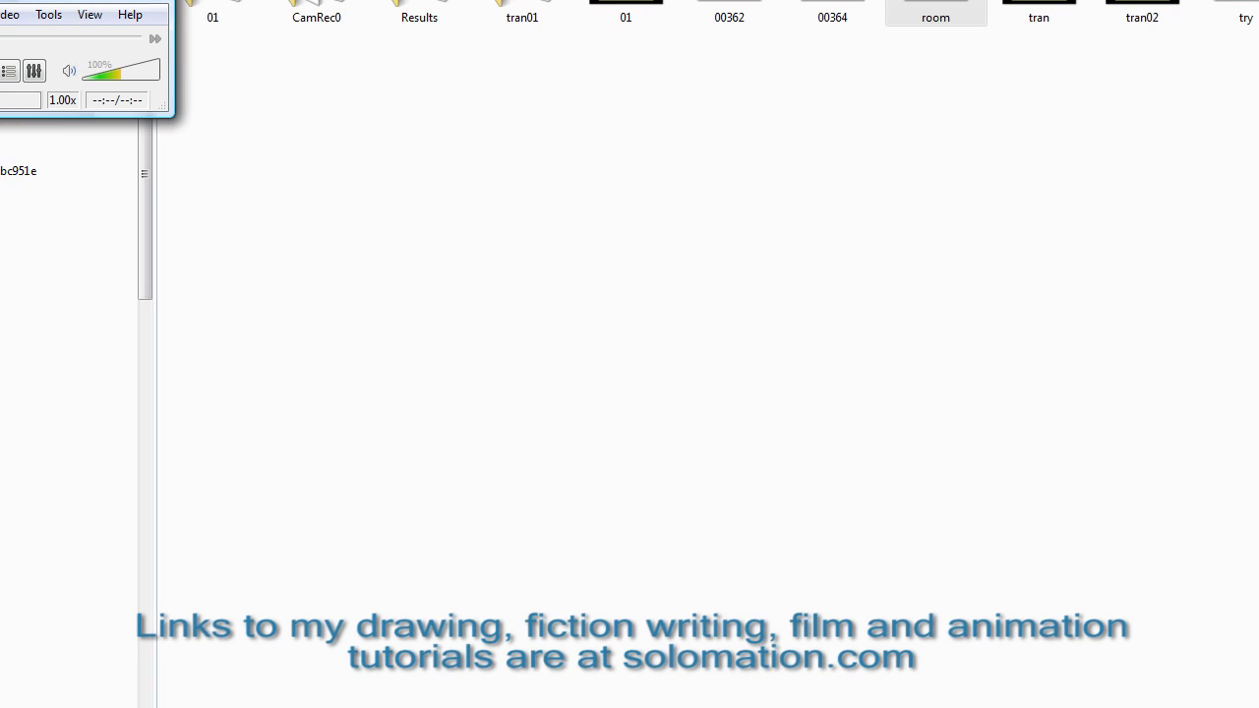
key("space")
key("space")
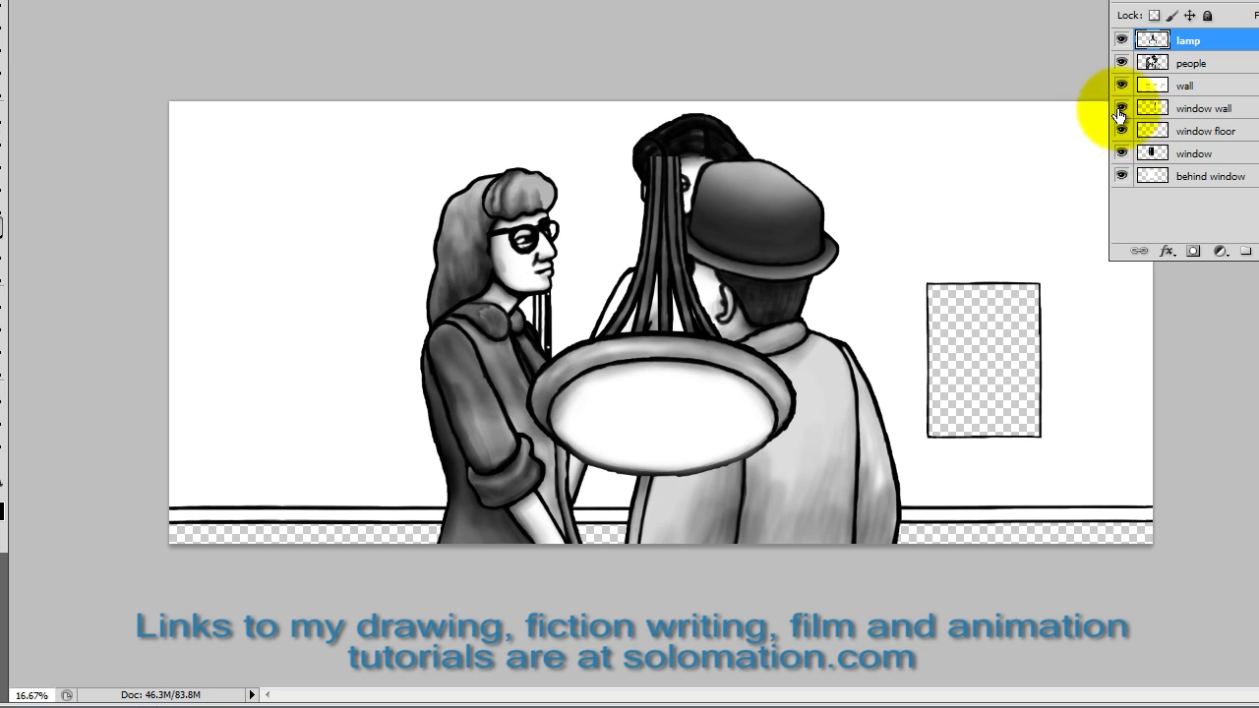
Hide the lamp, people, window wall, window floor, window and behind window layers, leaving only the wall layer shown.
left_click(1121, 42)
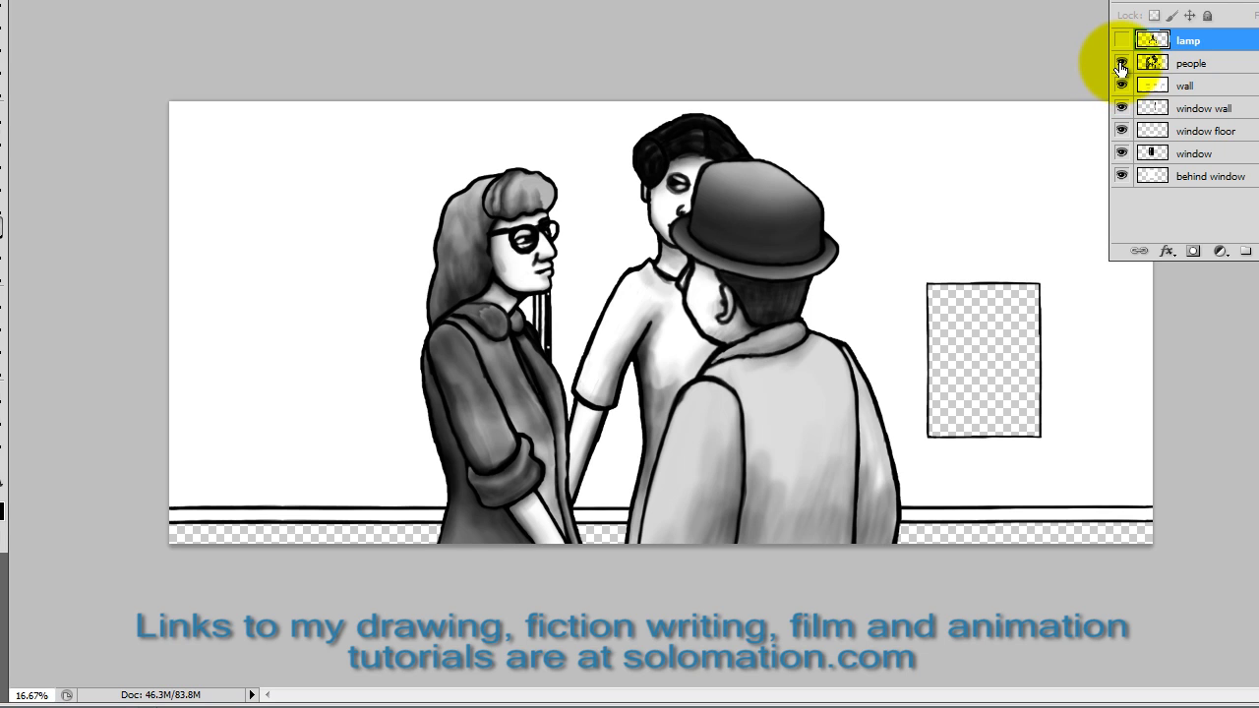
left_click(1121, 65)
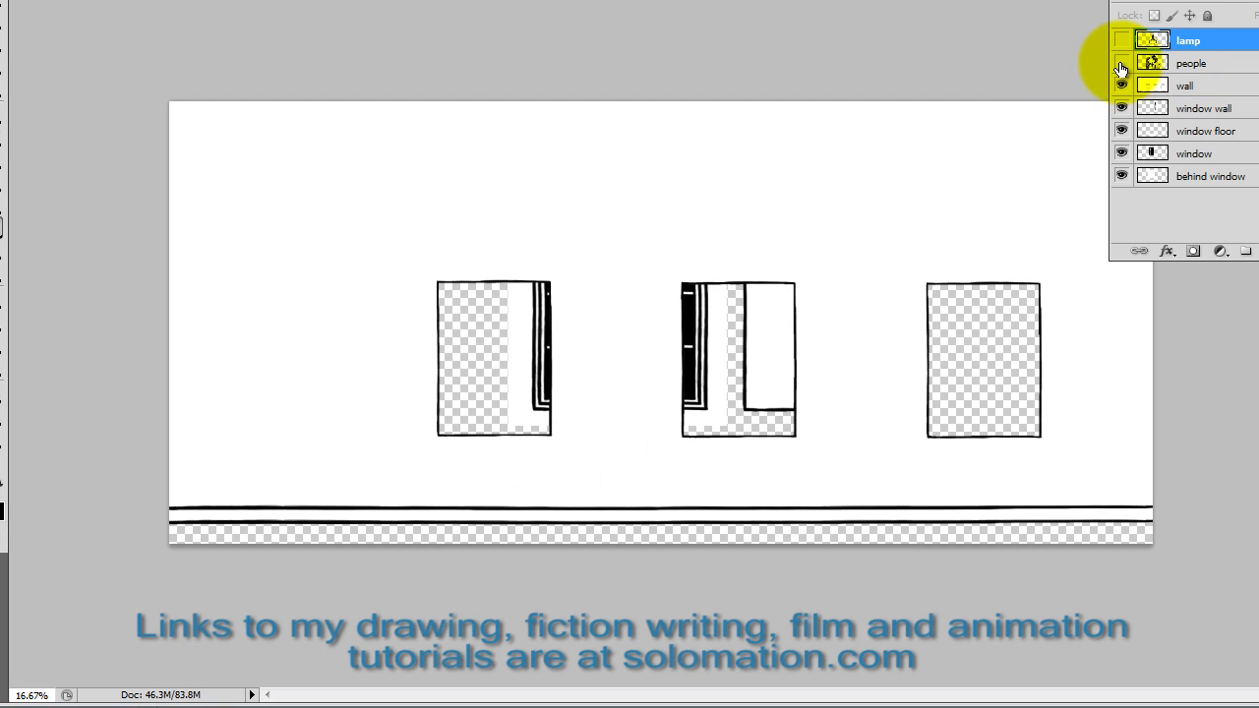
left_click_drag(1121, 110, 1125, 157)
left_click(1123, 177)
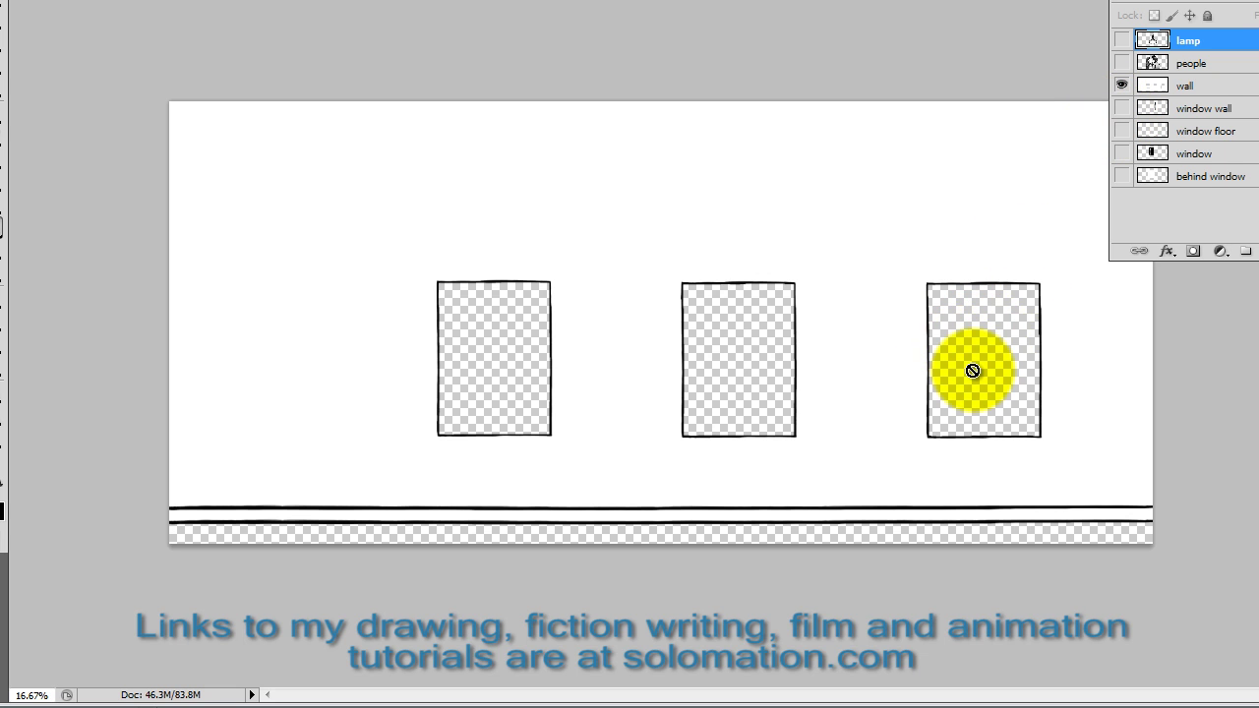
Hide the wall layer and show only the window layer for a closer look at the window drawing.
left_click(1121, 86)
left_click(1122, 153)
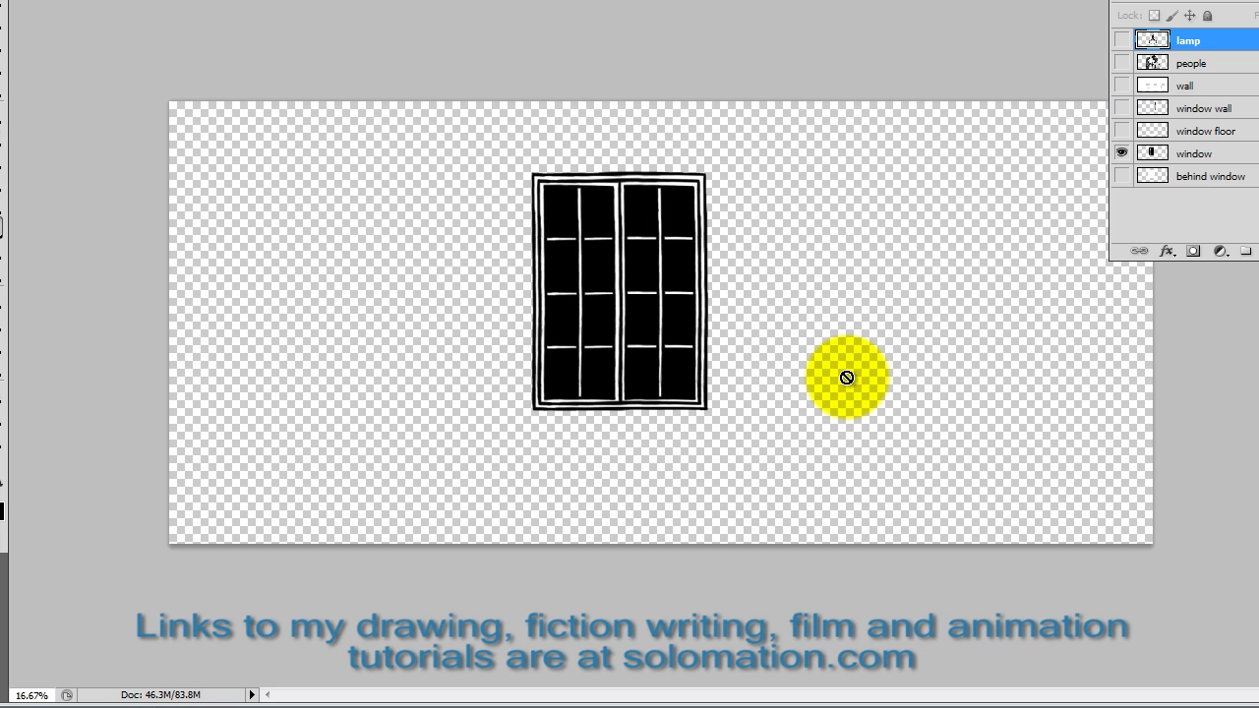
key("ctrl+plus")
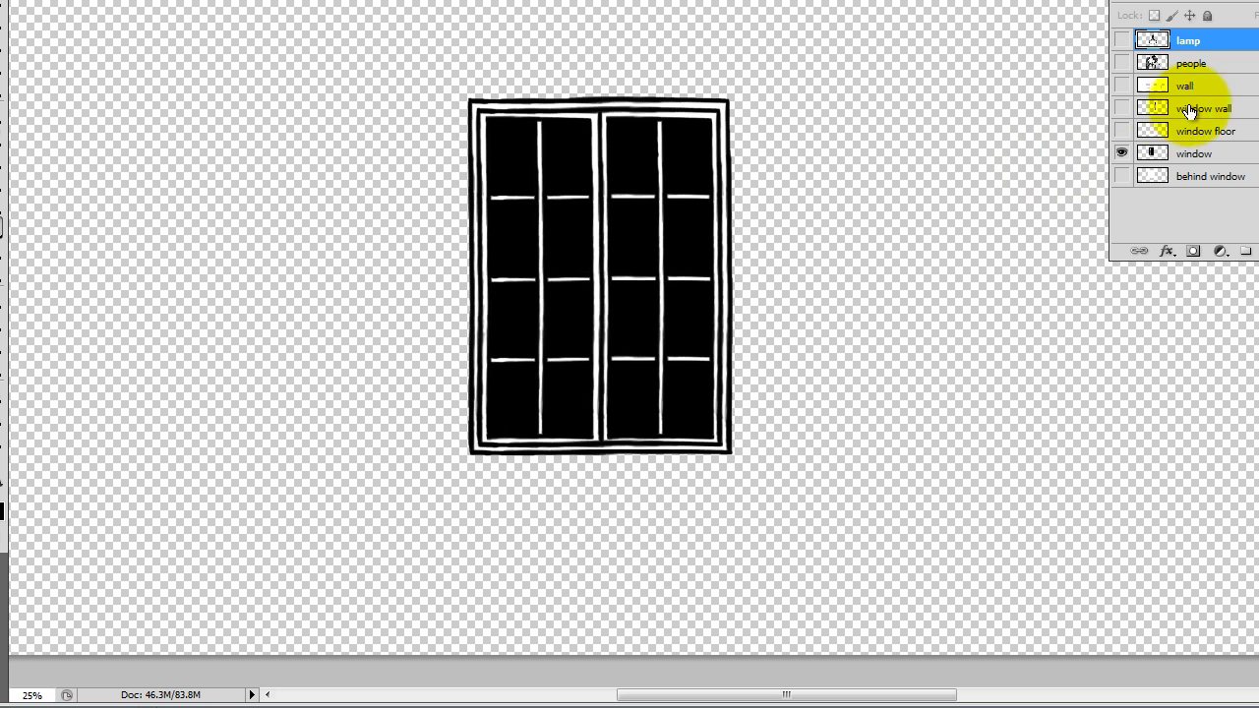
Paste a copy of the window as a new layer, move it above the wall layer and show the wall.
left_click(1226, 163)
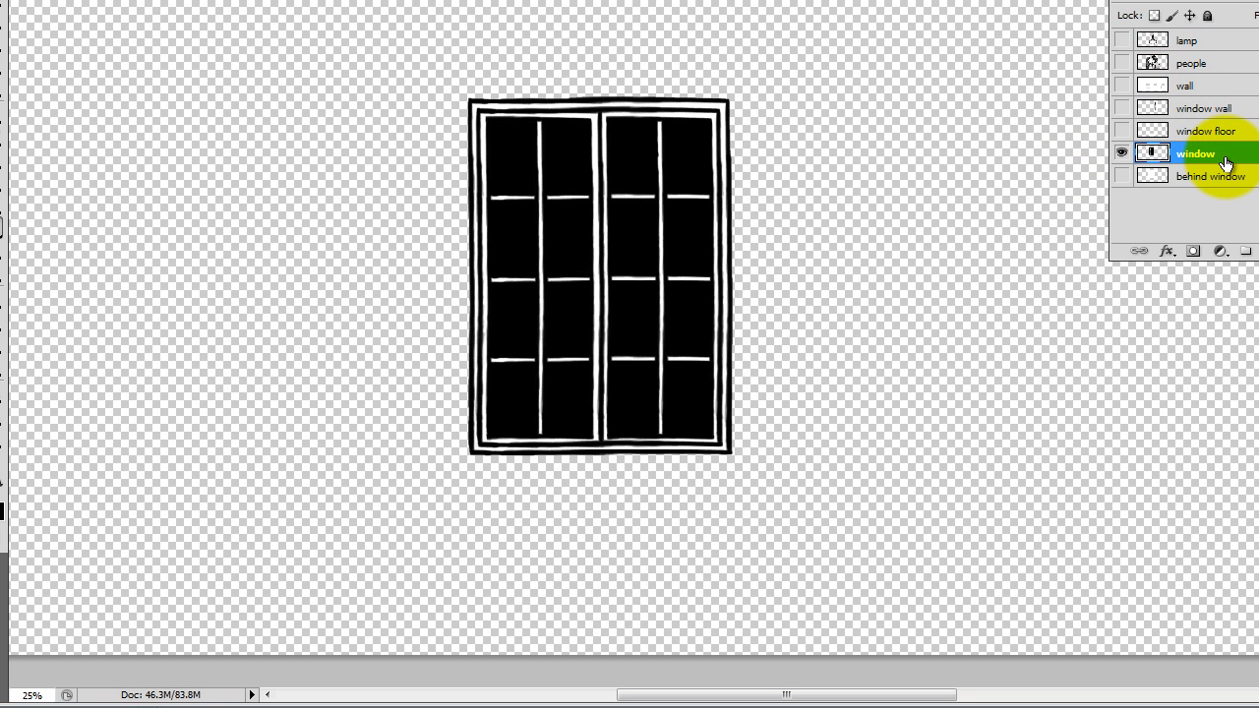
key("ctrl+v")
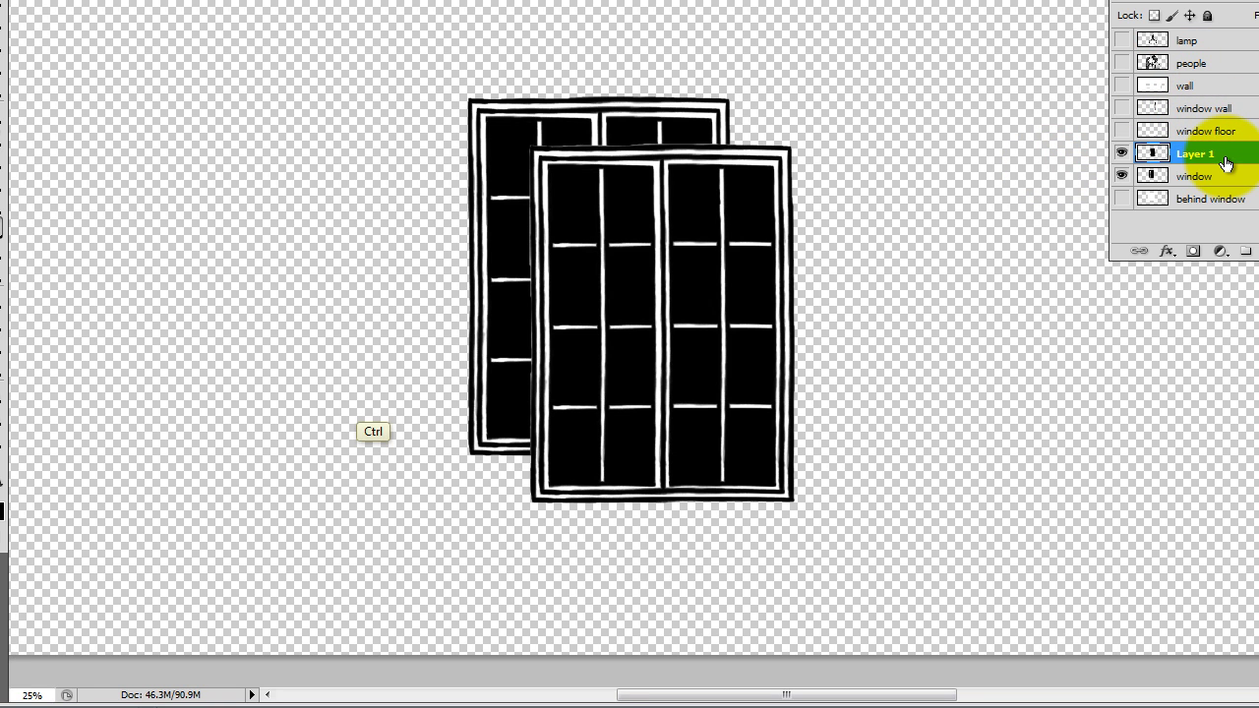
left_click_drag(1249, 154, 1129, 106)
left_click(1123, 108)
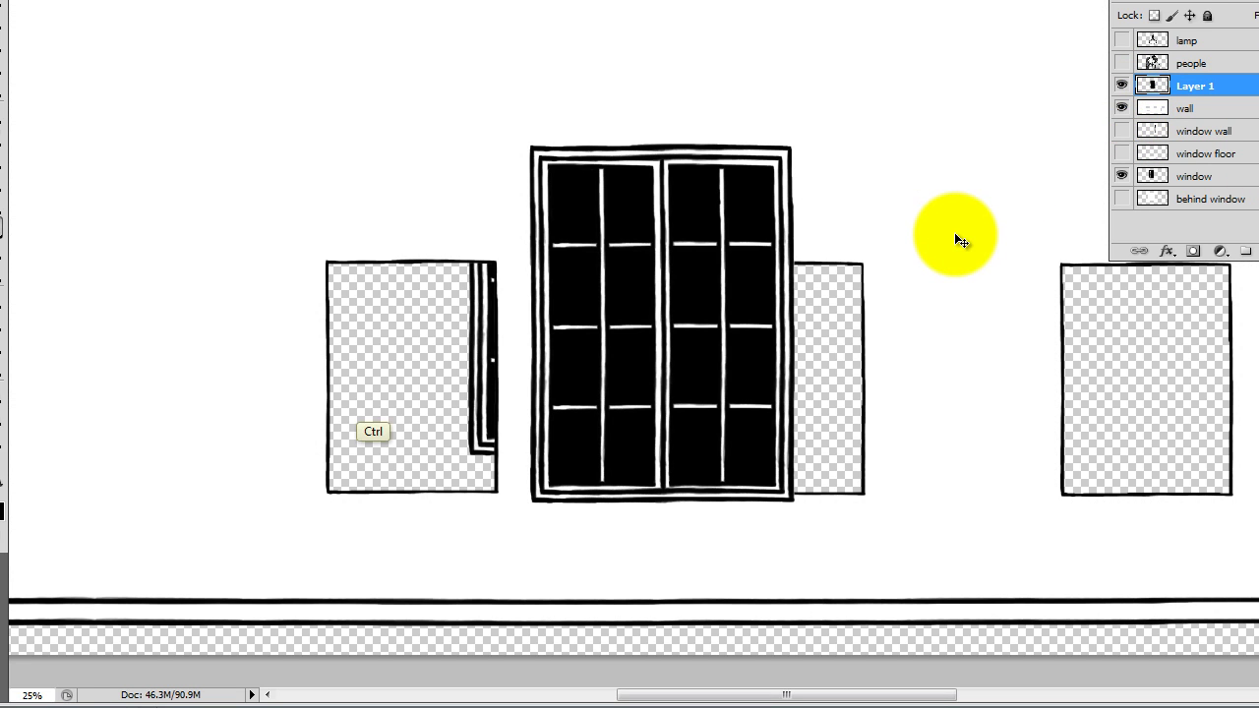
Try scaling the pasted window copy proportionally to compare it with the wall openings, and delete its layer.
key("ctrl+t")
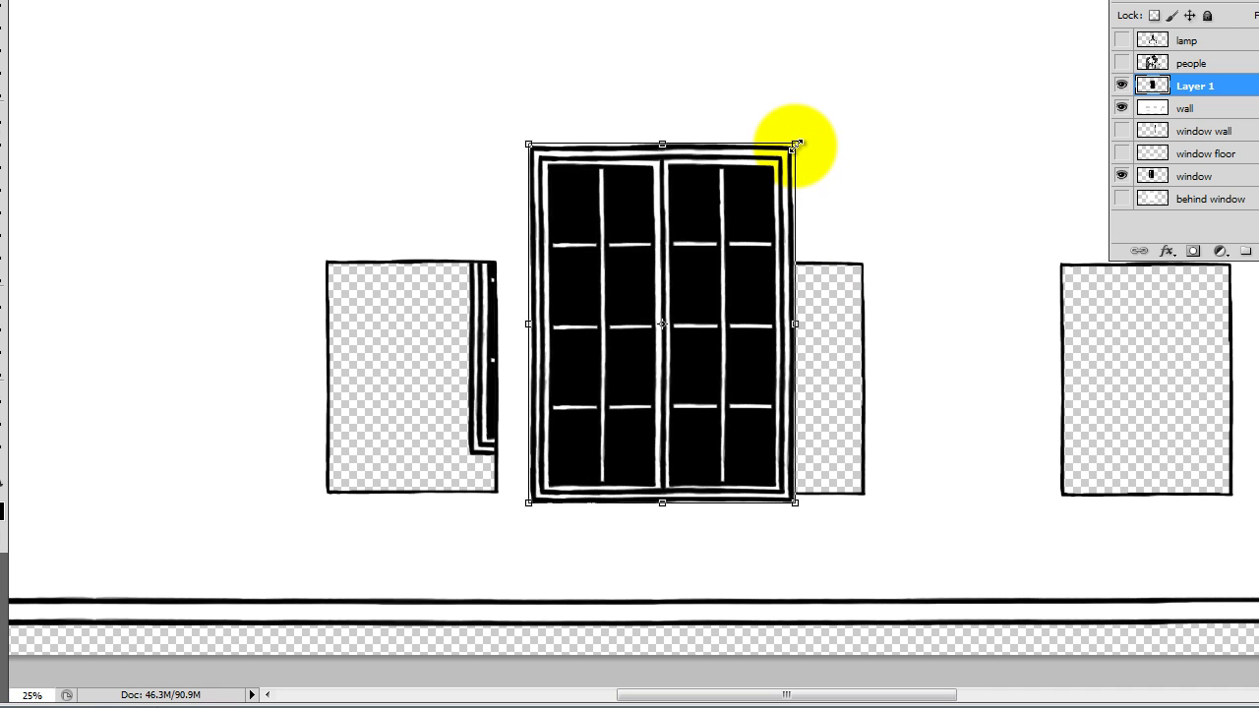
left_click_drag(796, 145, 724, 240, "shift")
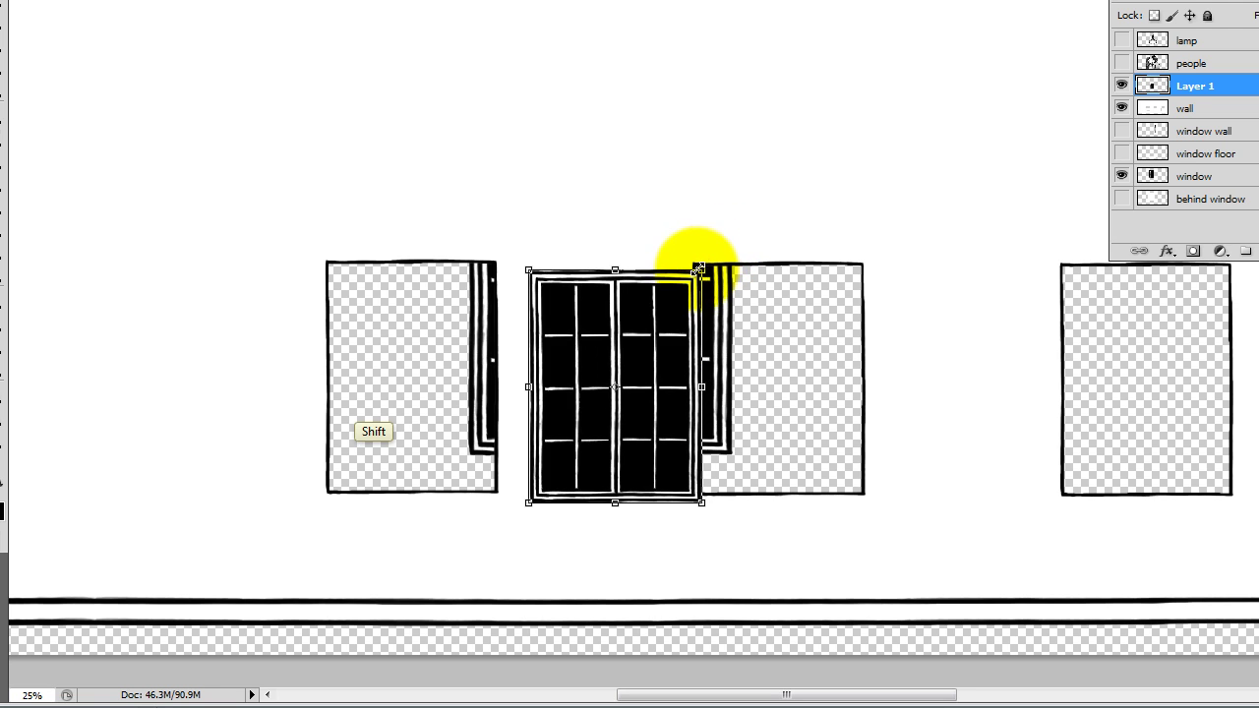
left_click_drag(741, 246, 806, 299)
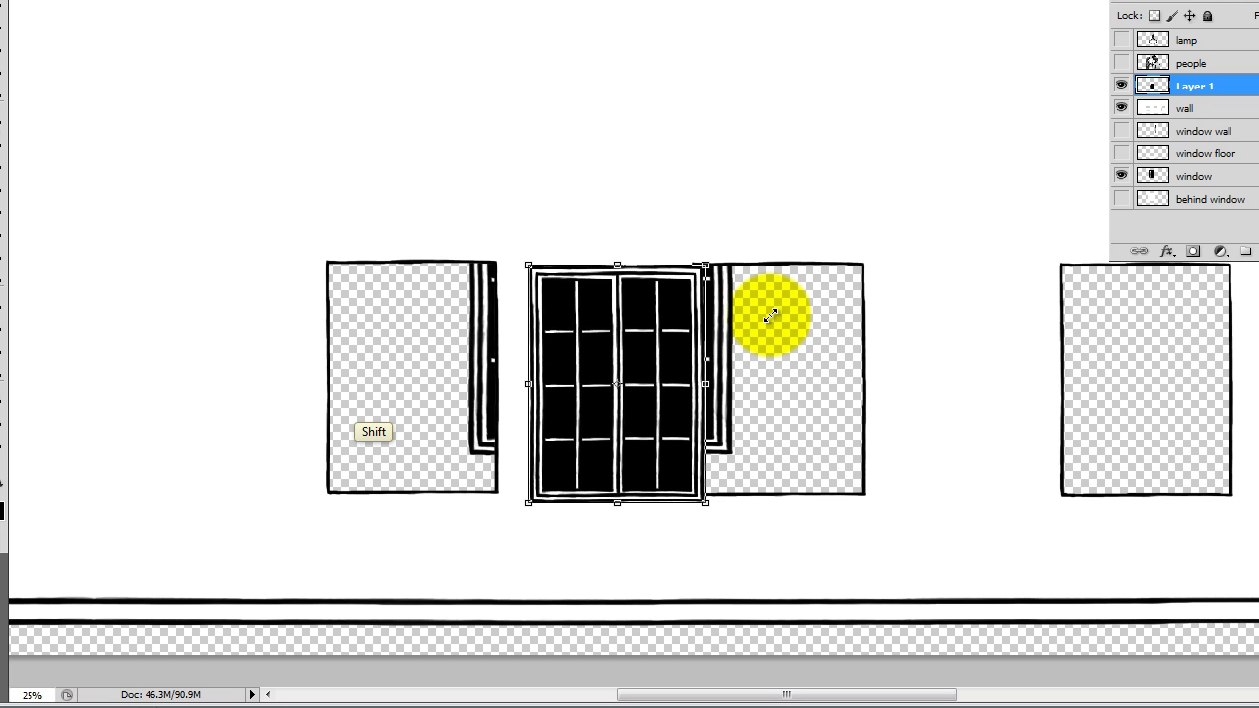
mouse_move(771, 314)
left_mouse_down()
mouse_move(852, 238)
mouse_move(720, 340)
mouse_move(833, 272)
mouse_move(750, 316)
left_mouse_up()
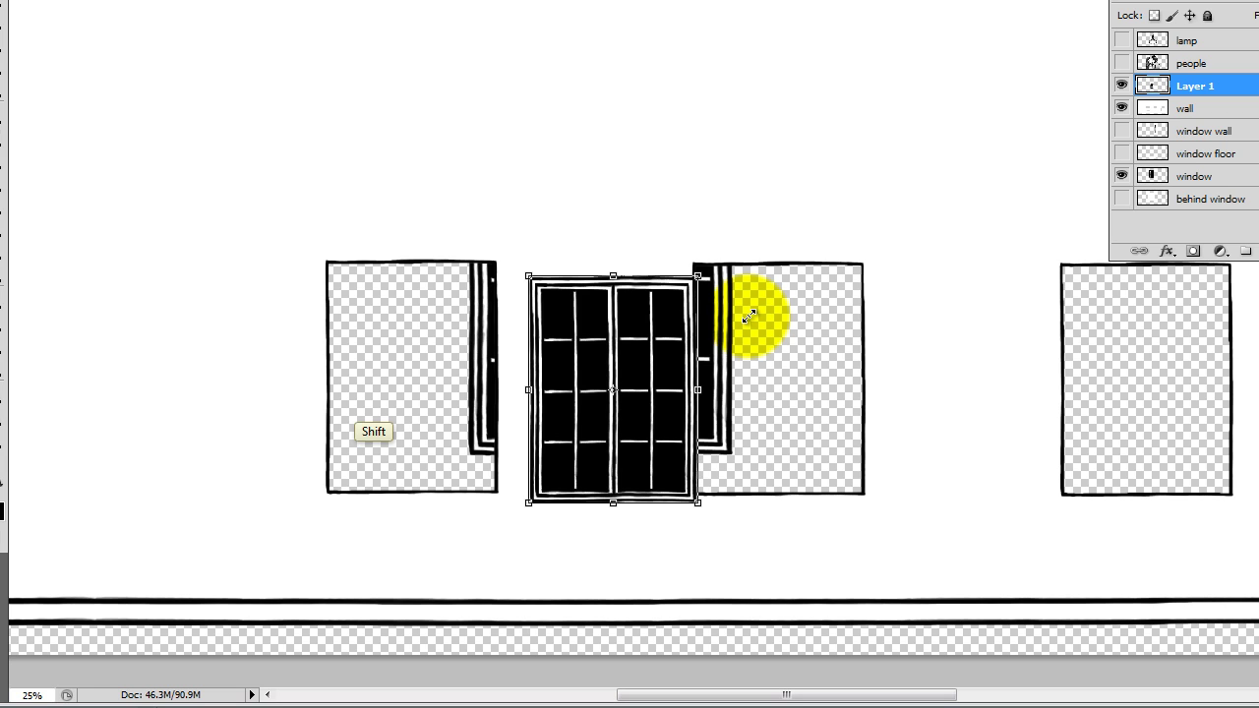
left_click_drag(749, 317, 782, 266)
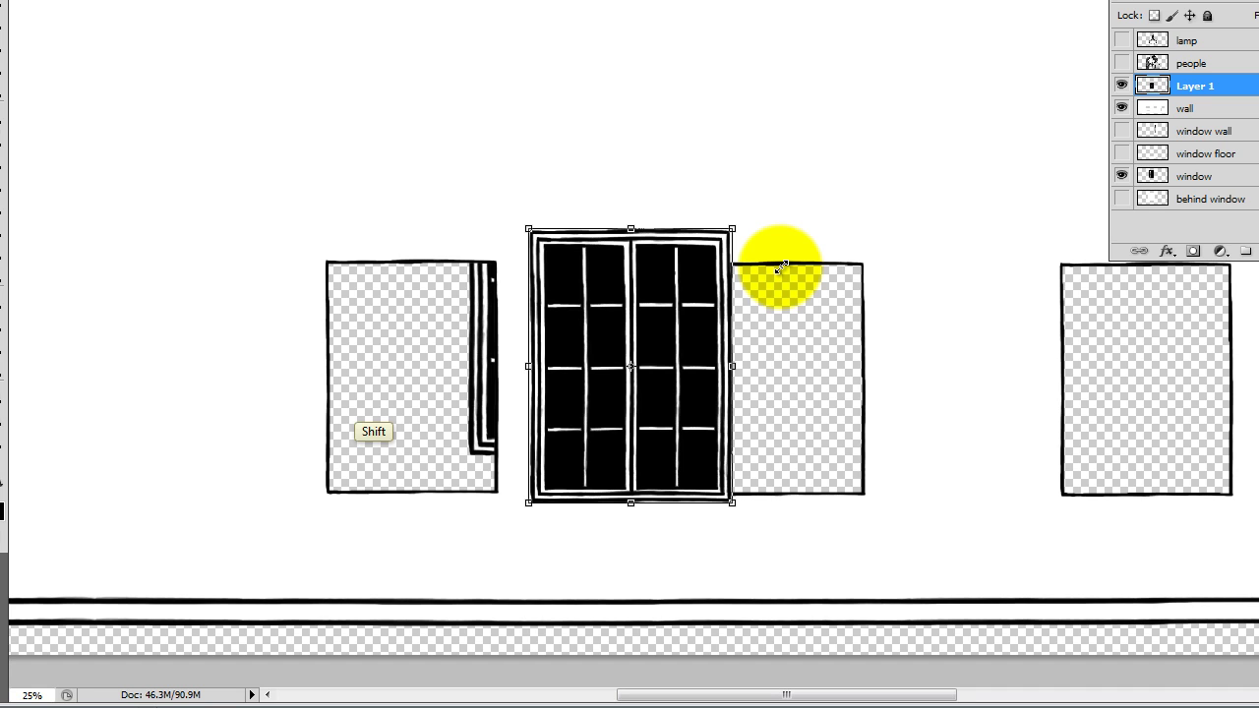
left_click_drag(781, 266, 823, 212)
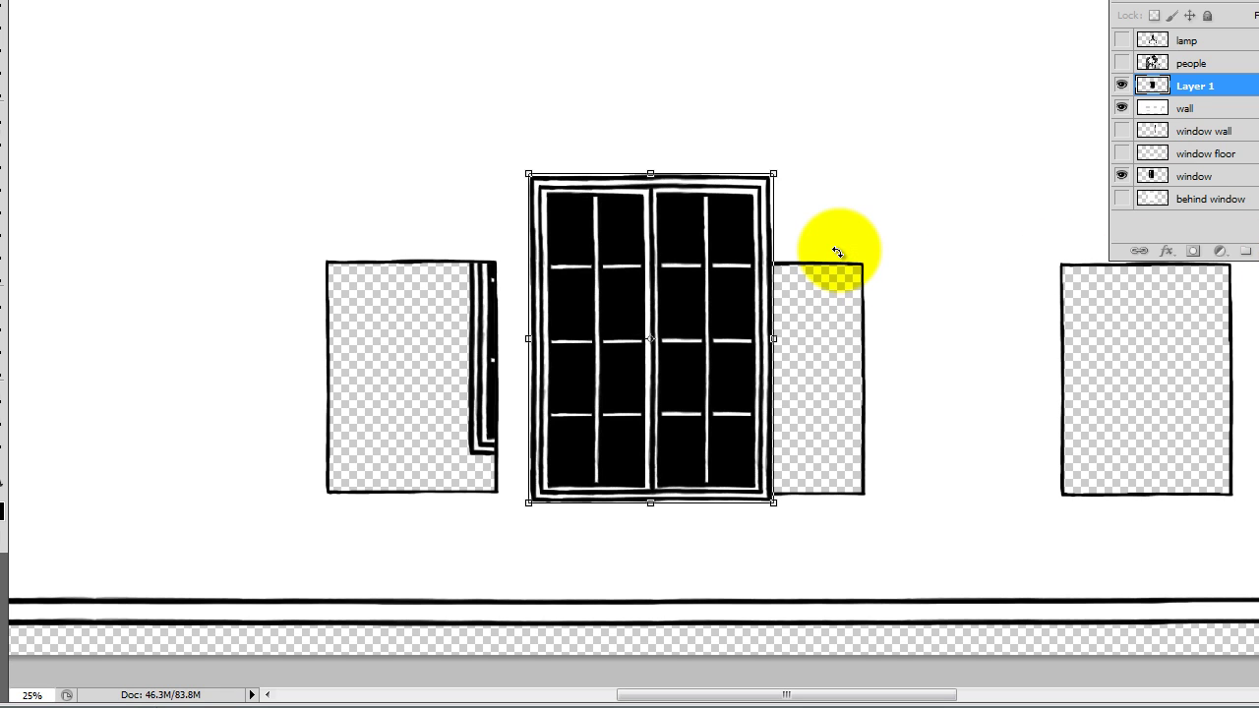
key("Return")
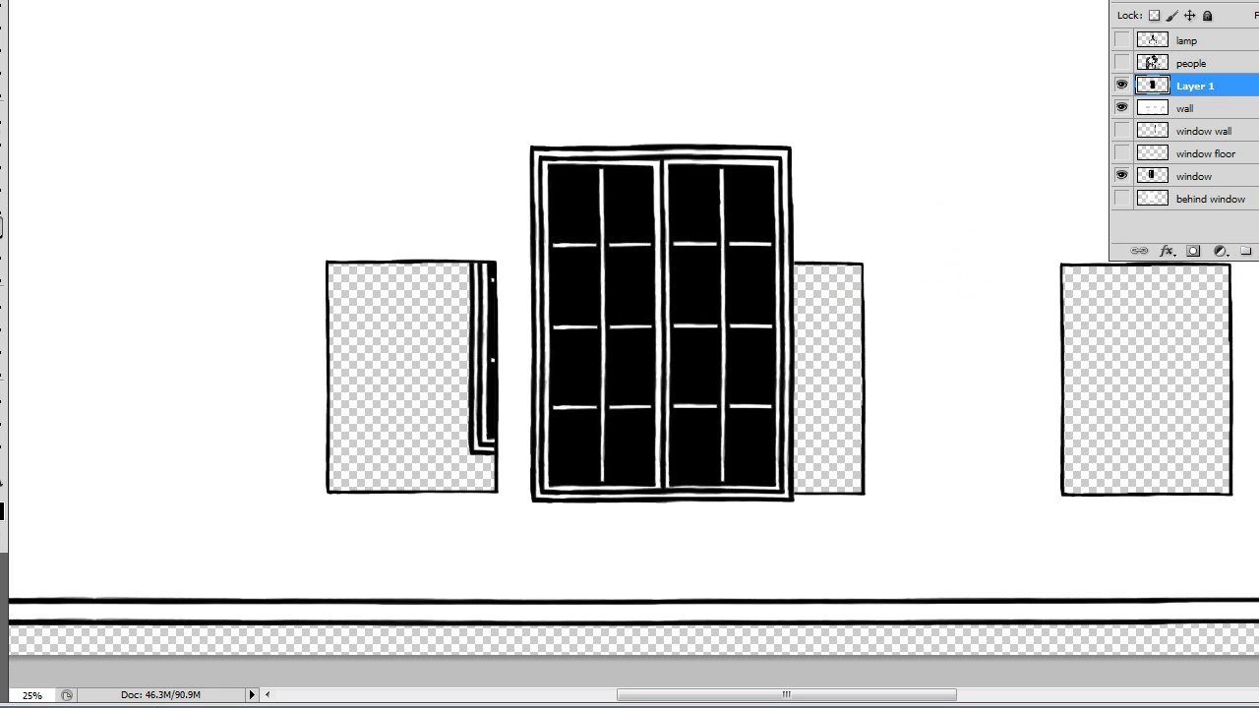
key("Delete")
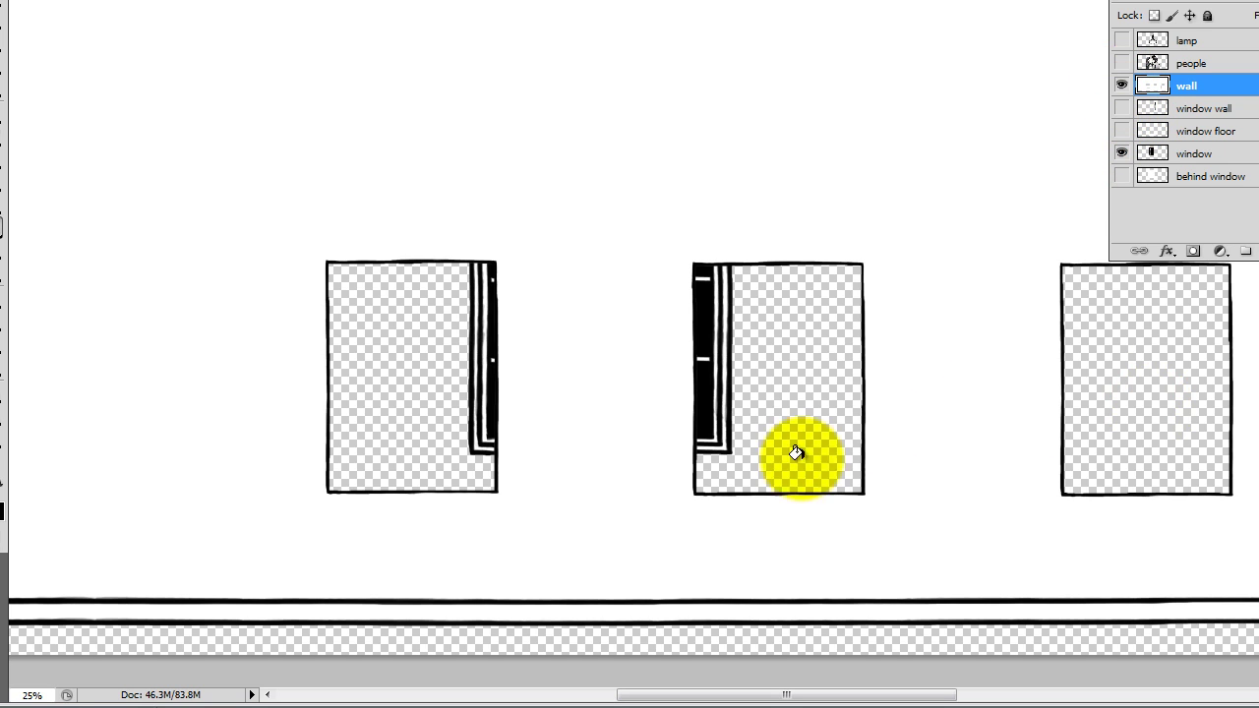
Hide the wall layer and show the window wall, window floor and behind window layers around the window.
left_click(1121, 89)
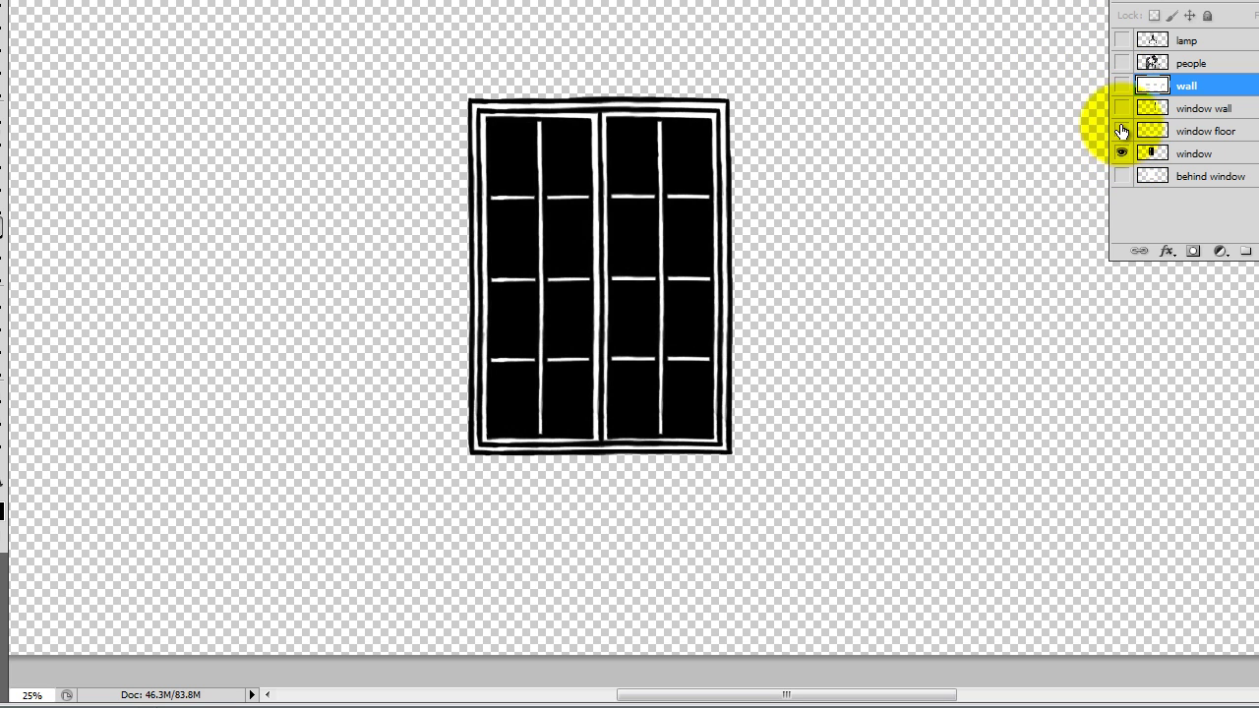
left_click(1123, 109)
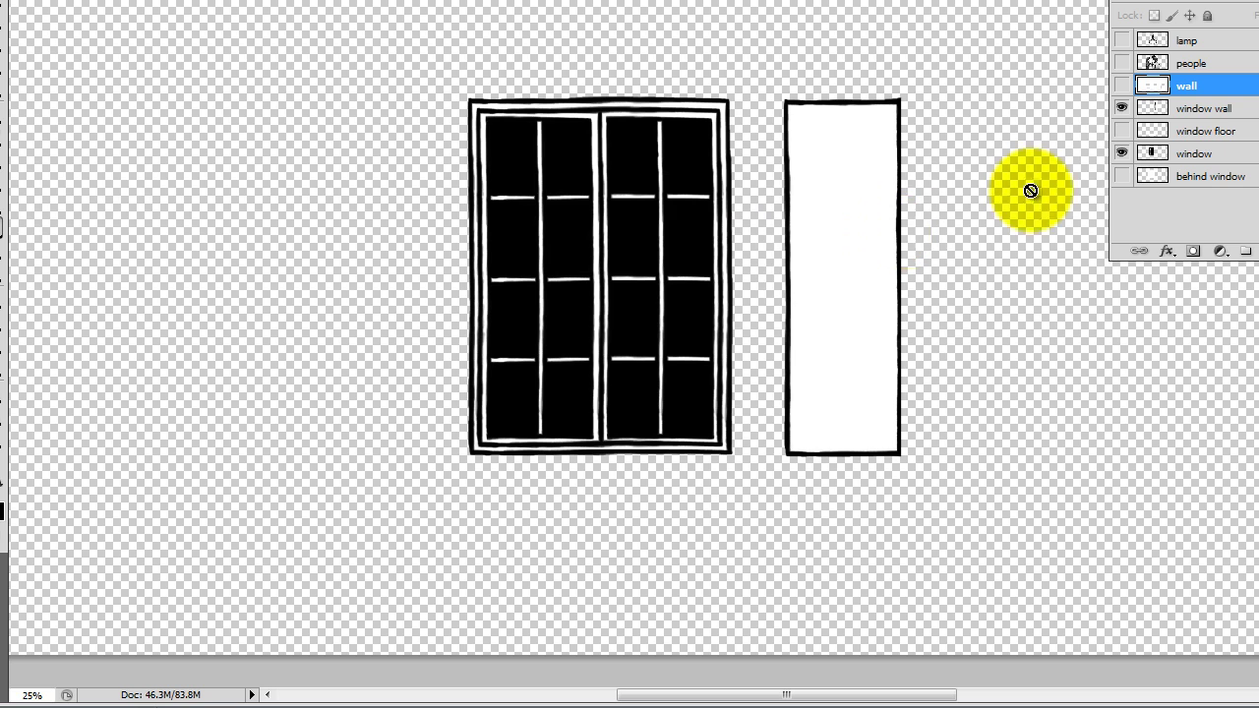
left_click(1122, 130)
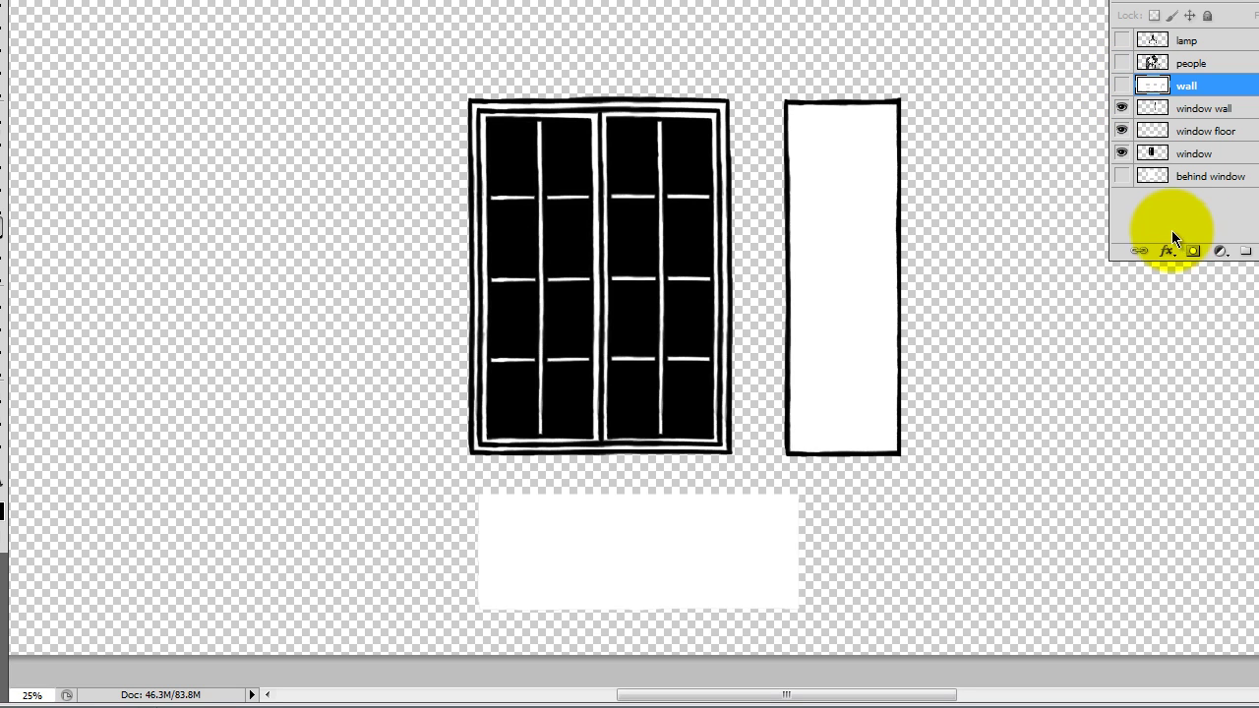
left_click(1122, 177)
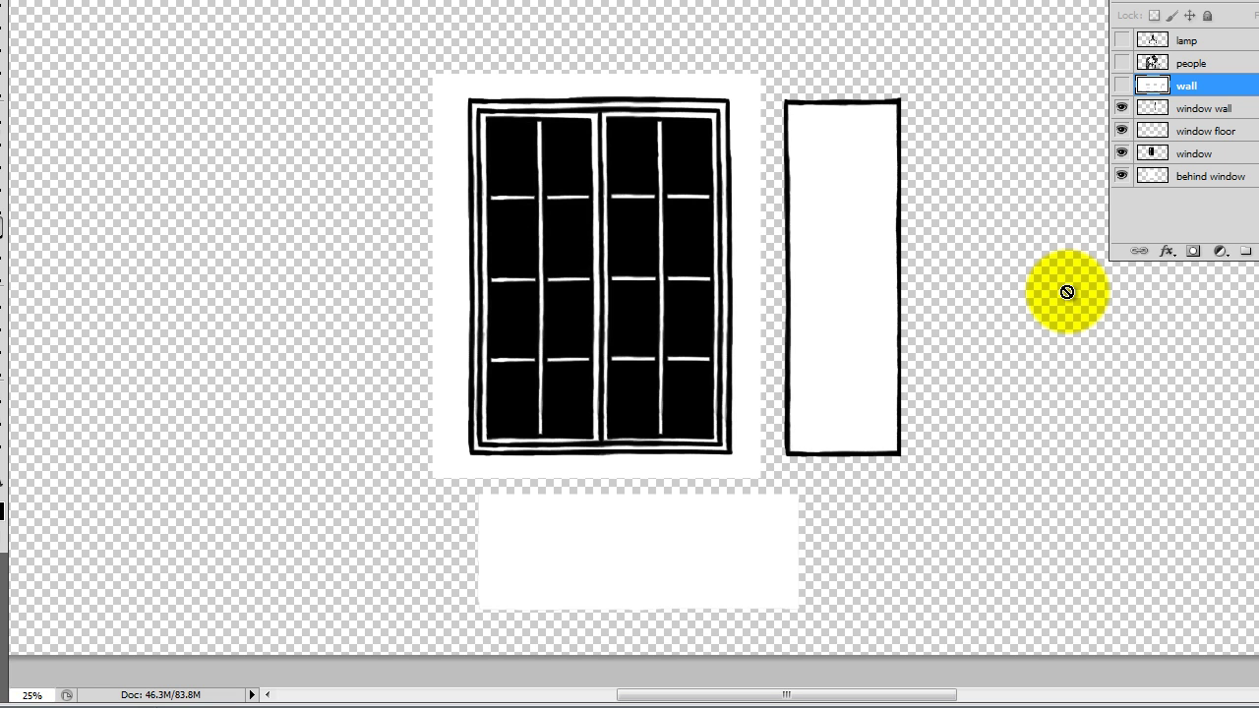
Hide the window layer briefly to examine the white backing behind it, and show it again.
left_click(1121, 154)
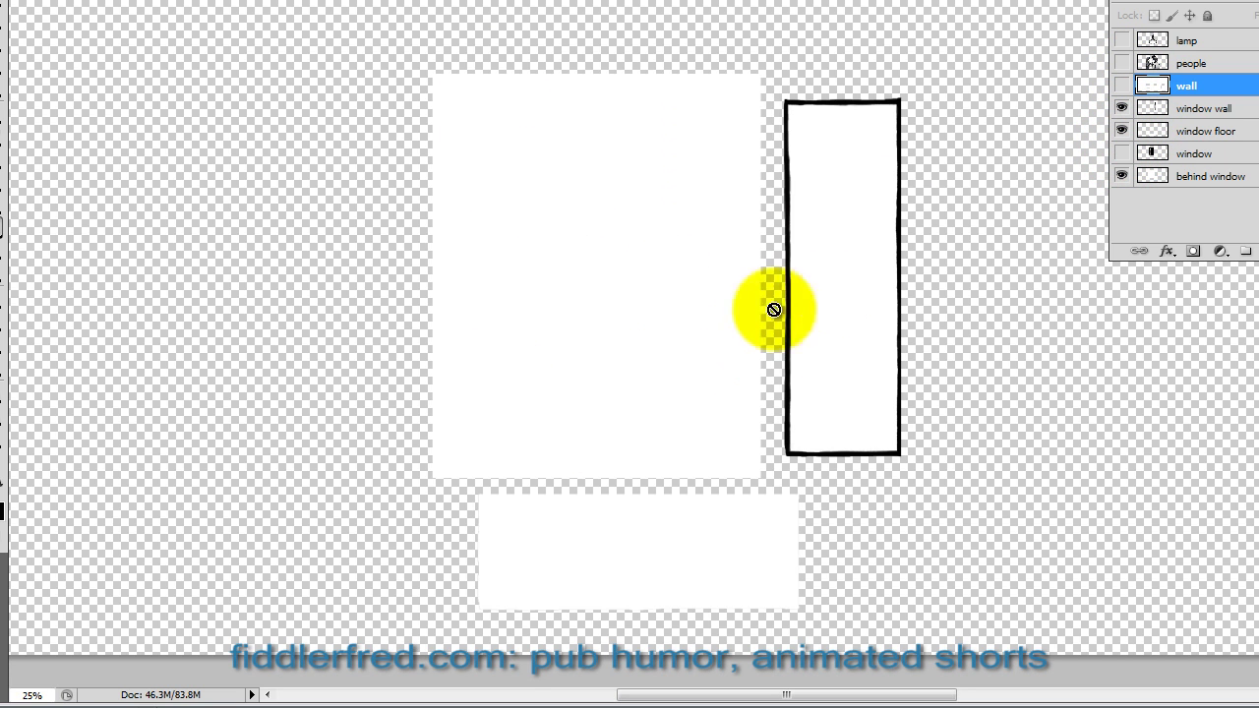
left_click(1121, 153)
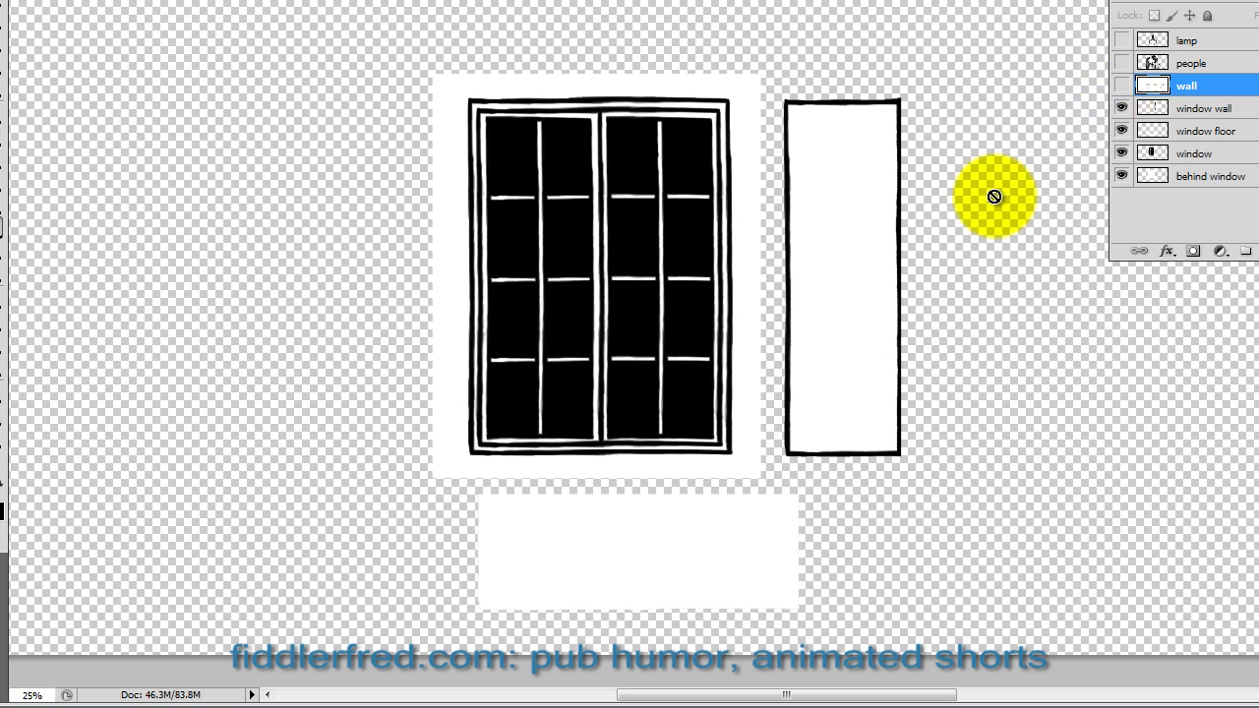
Show the wall, lamp and people layers again so the whole drawing is displayed.
left_click(1120, 87)
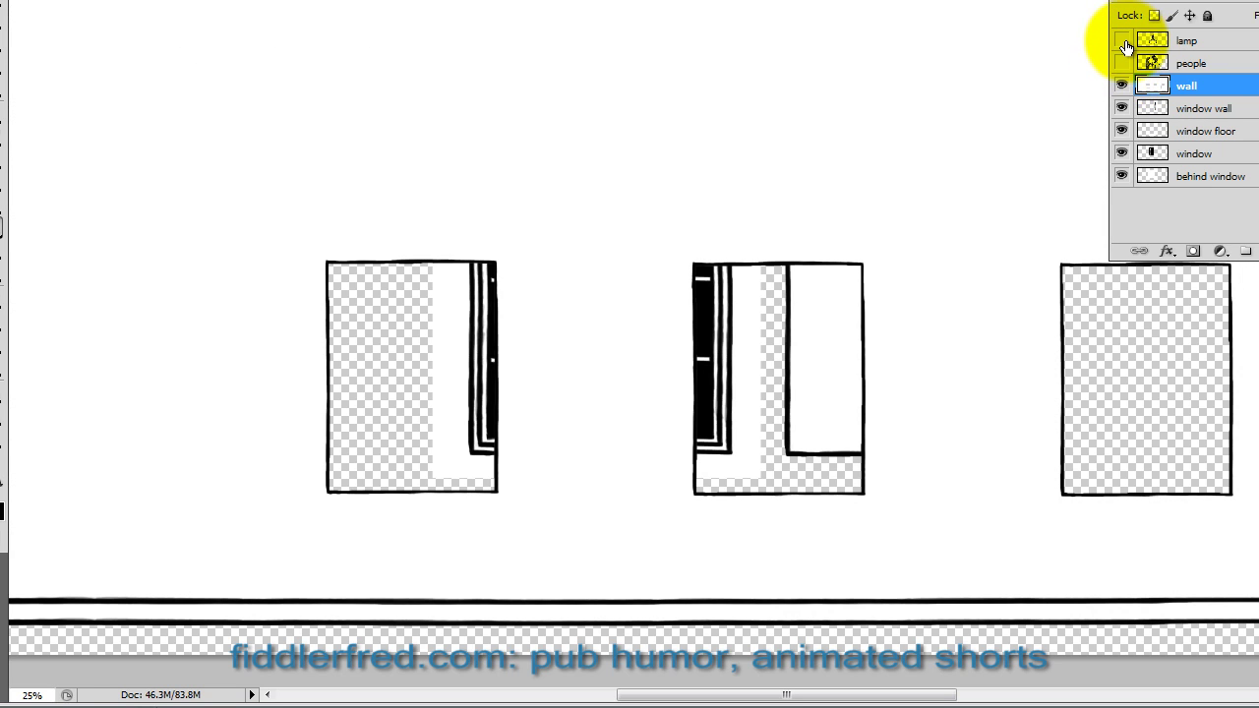
left_click(1123, 41)
left_click(1123, 63)
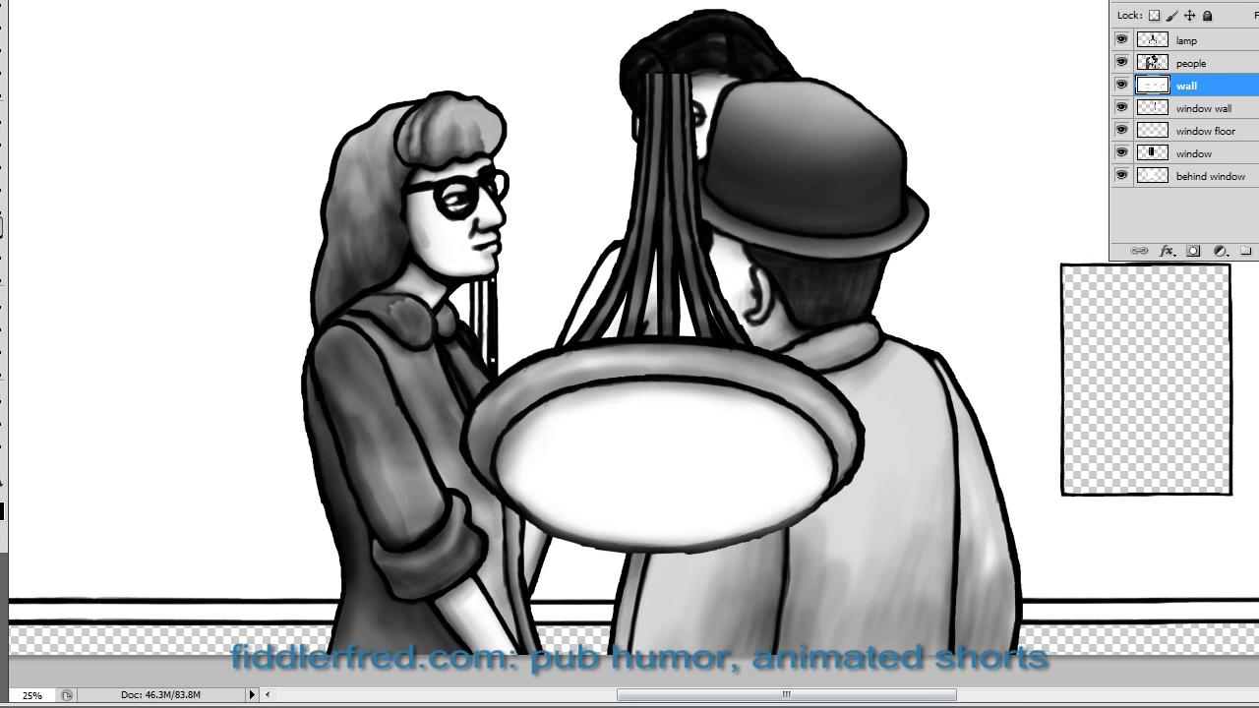
Switch to After Effects, close the Render Queue window and select the room composition.
left_click(787, 707)
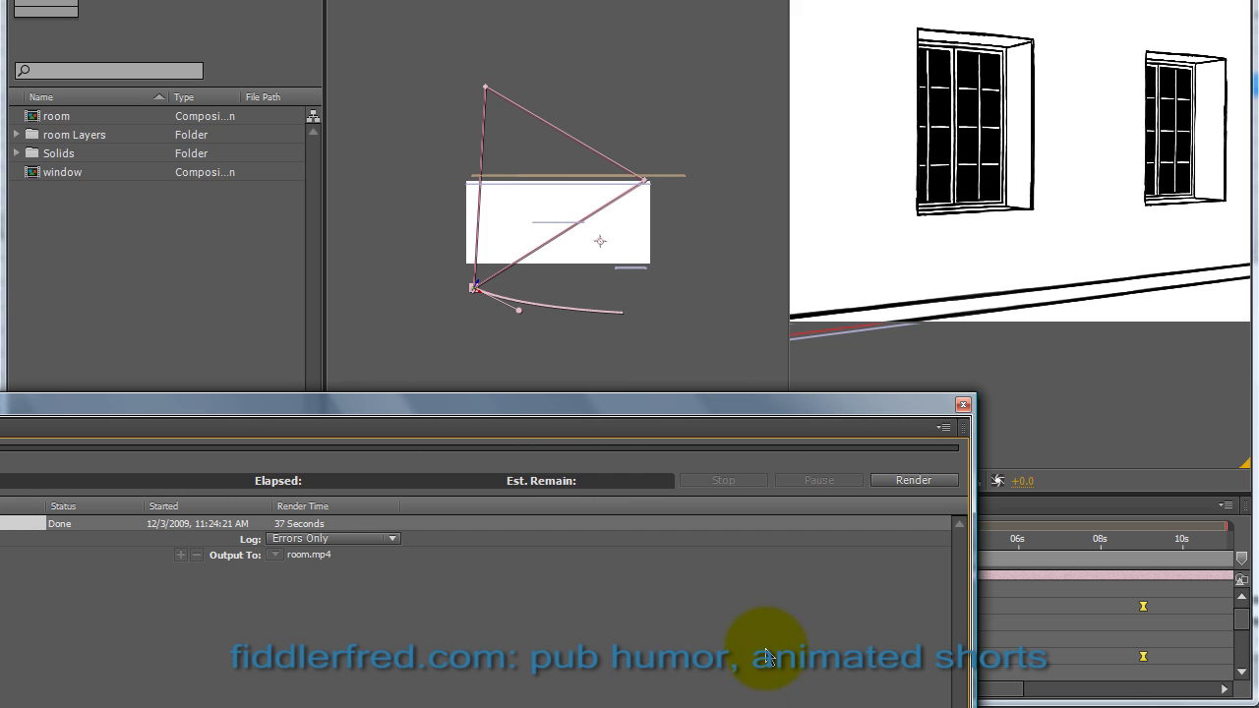
left_click(964, 405)
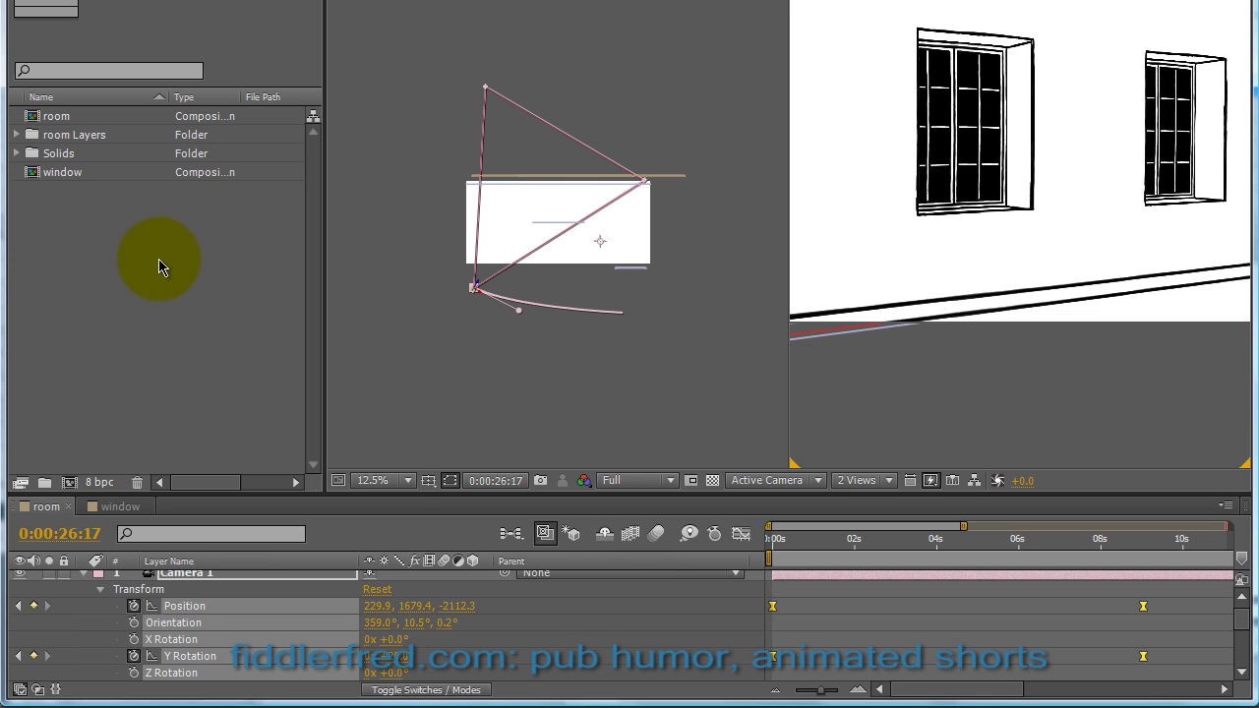
left_click(30, 119)
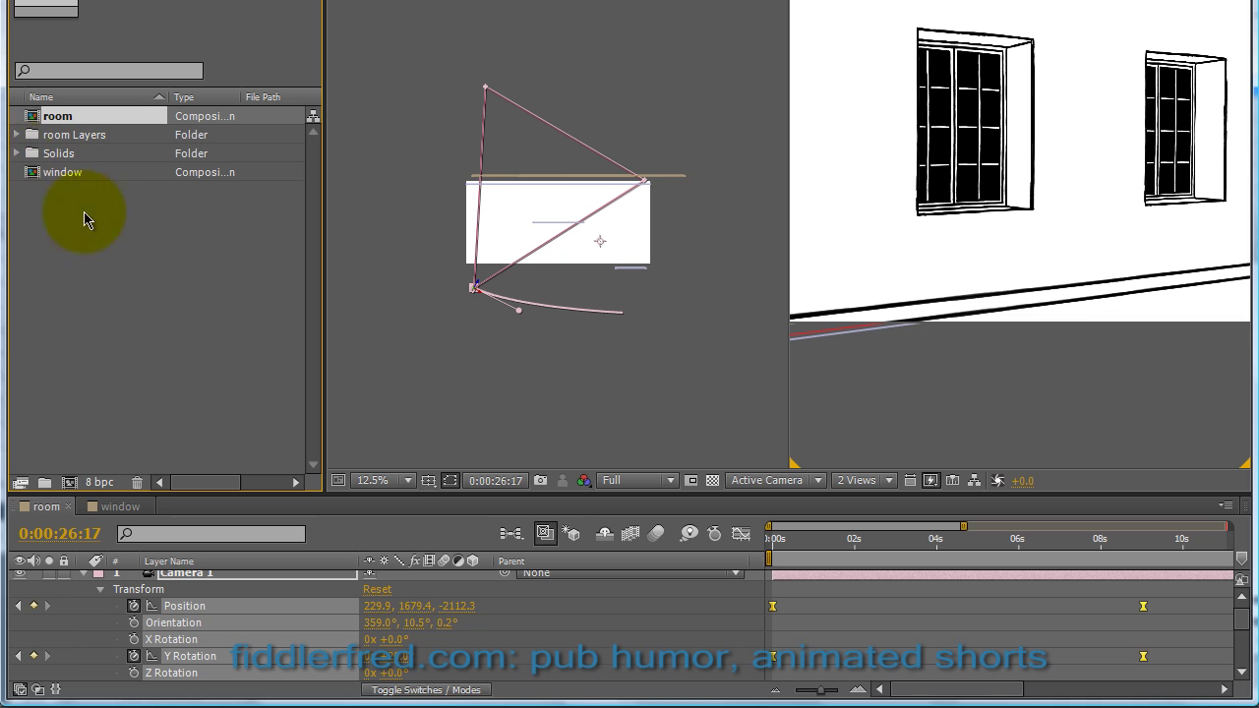
Import room.psd as Composition - Retain Layer Sizes with Editable Layer Styles.
right_click(116, 289)
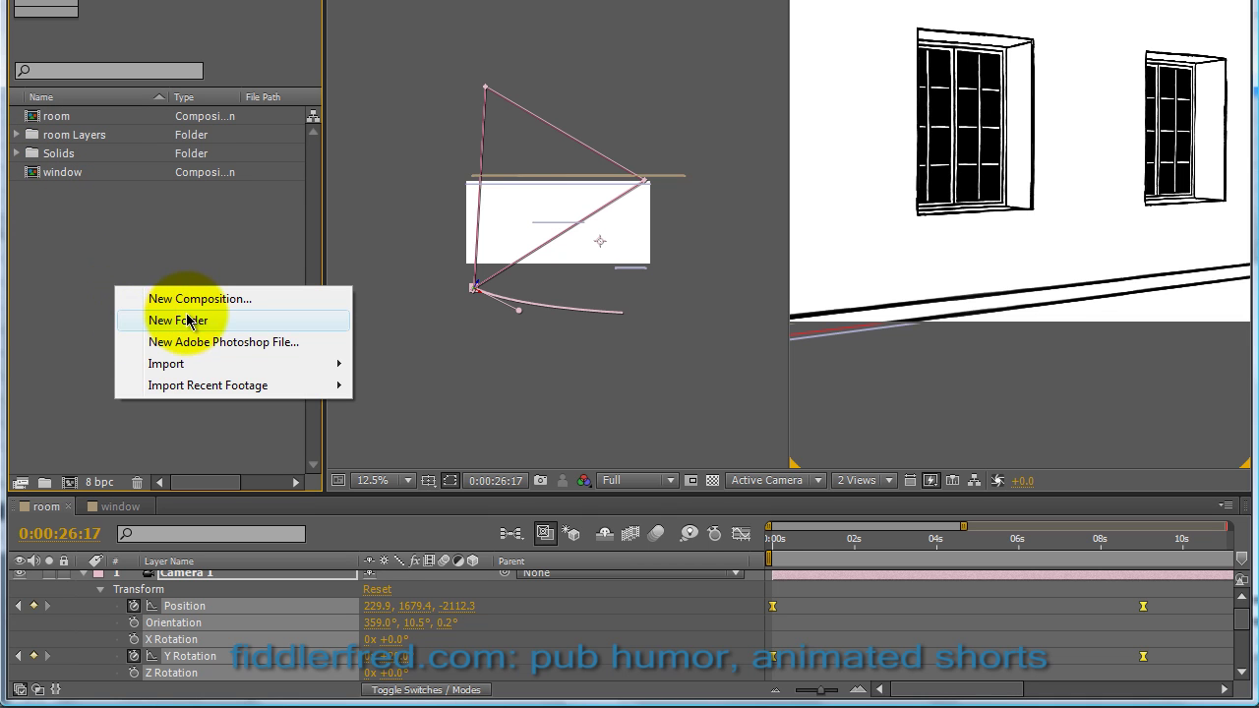
mouse_move(224, 360)
left_click(447, 370)
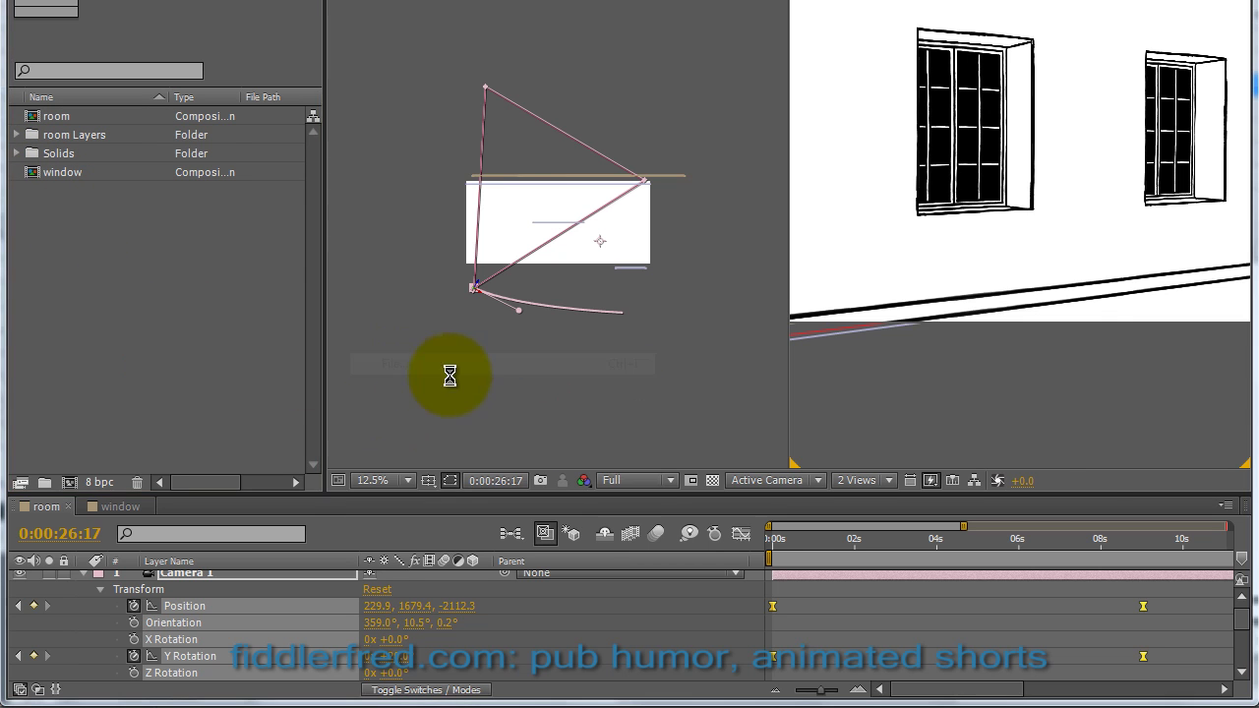
double_click(735, 132)
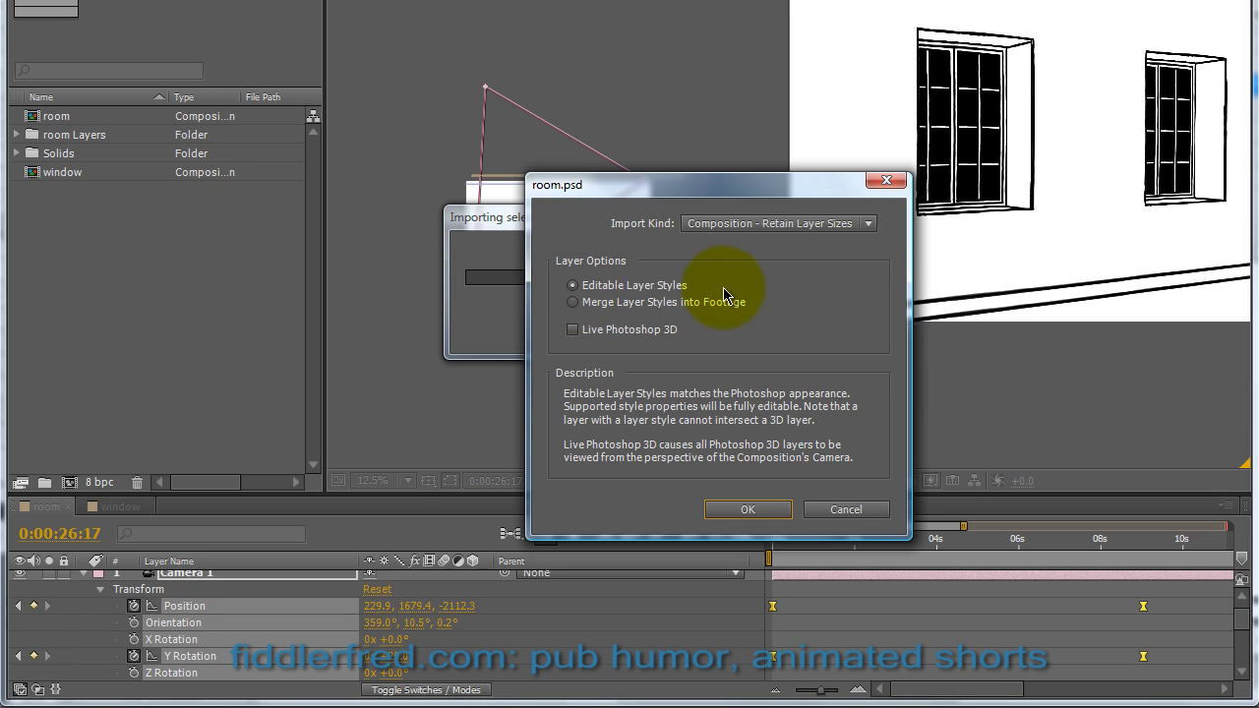
left_click(869, 224)
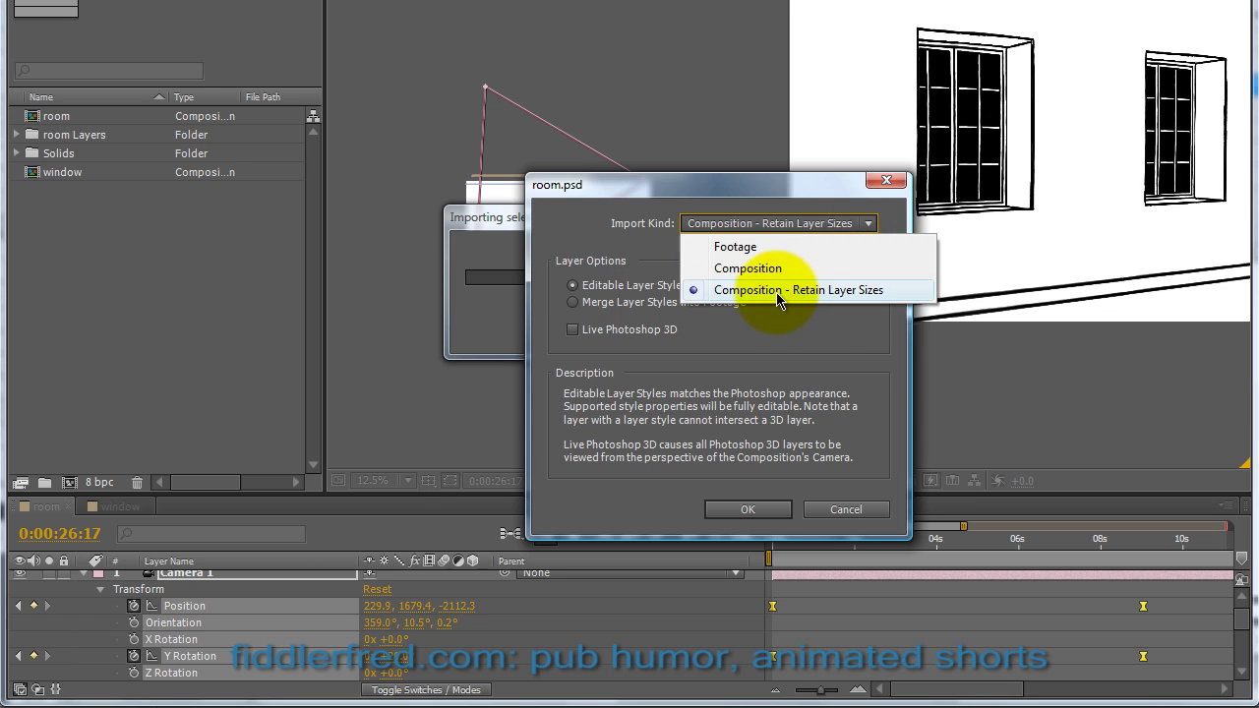
left_click(772, 290)
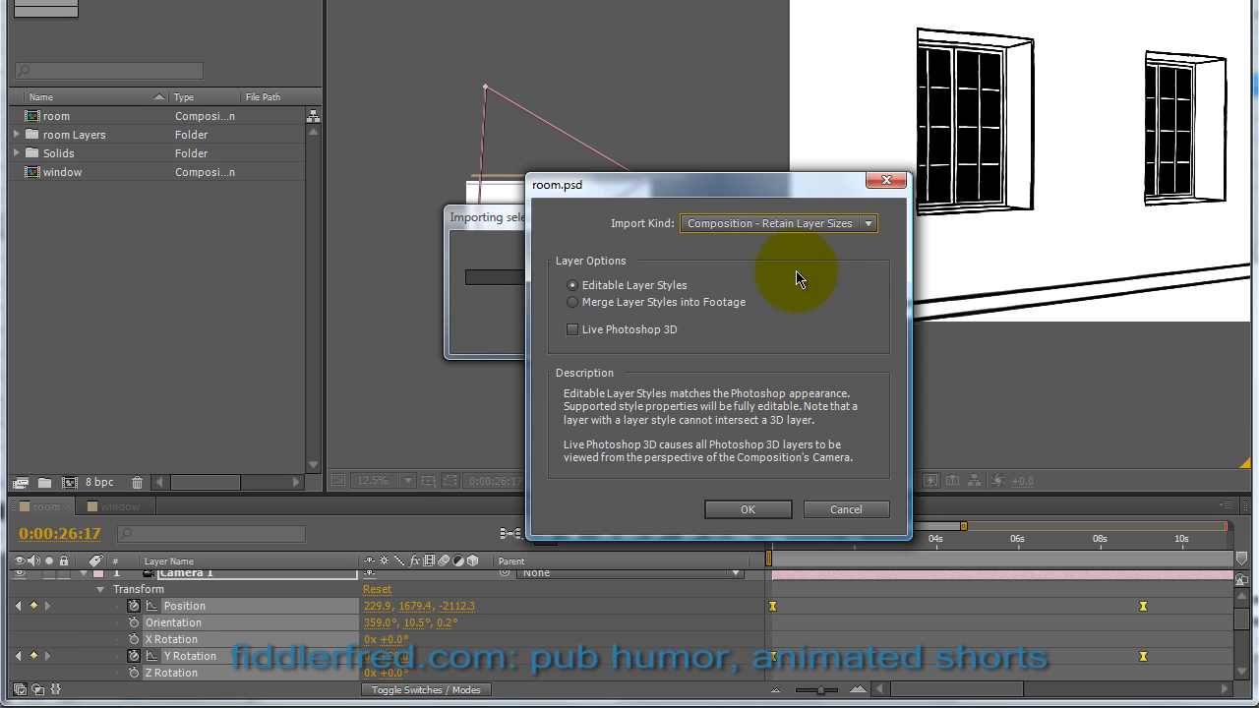
left_click(728, 516)
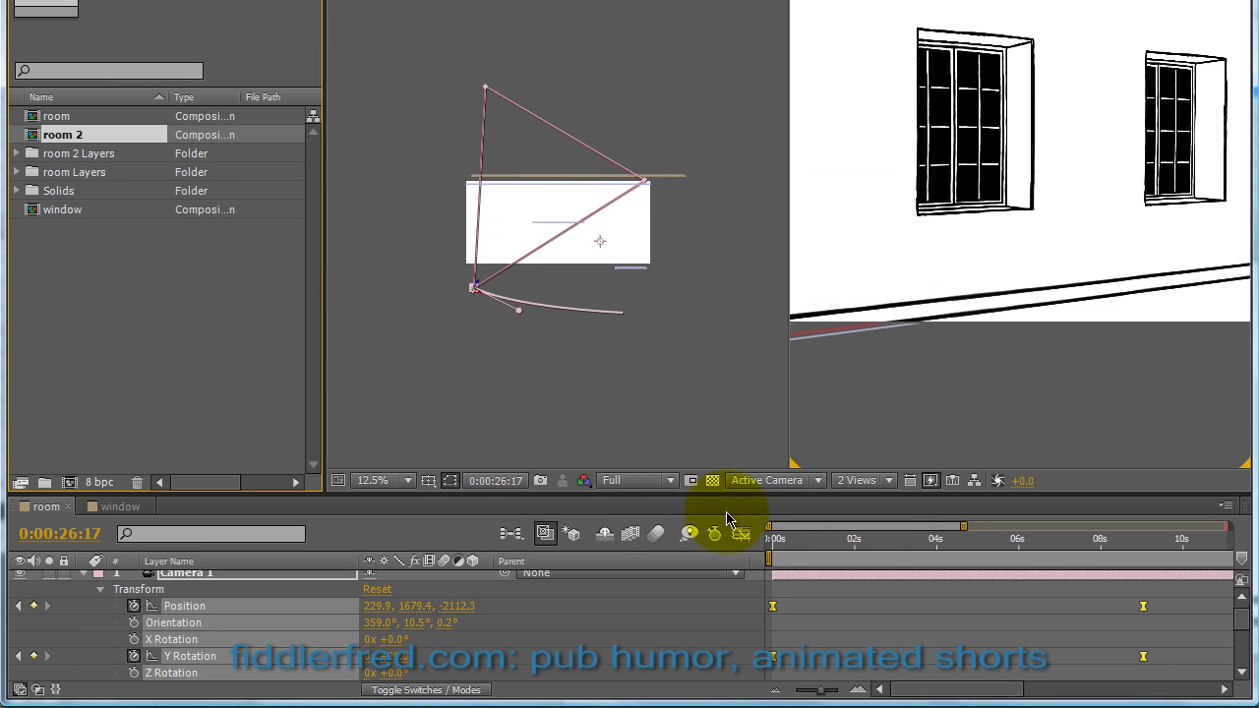
Expand the room 2 Layers folder and select the people/room.psd footage.
left_click(16, 158)
left_click(63, 208)
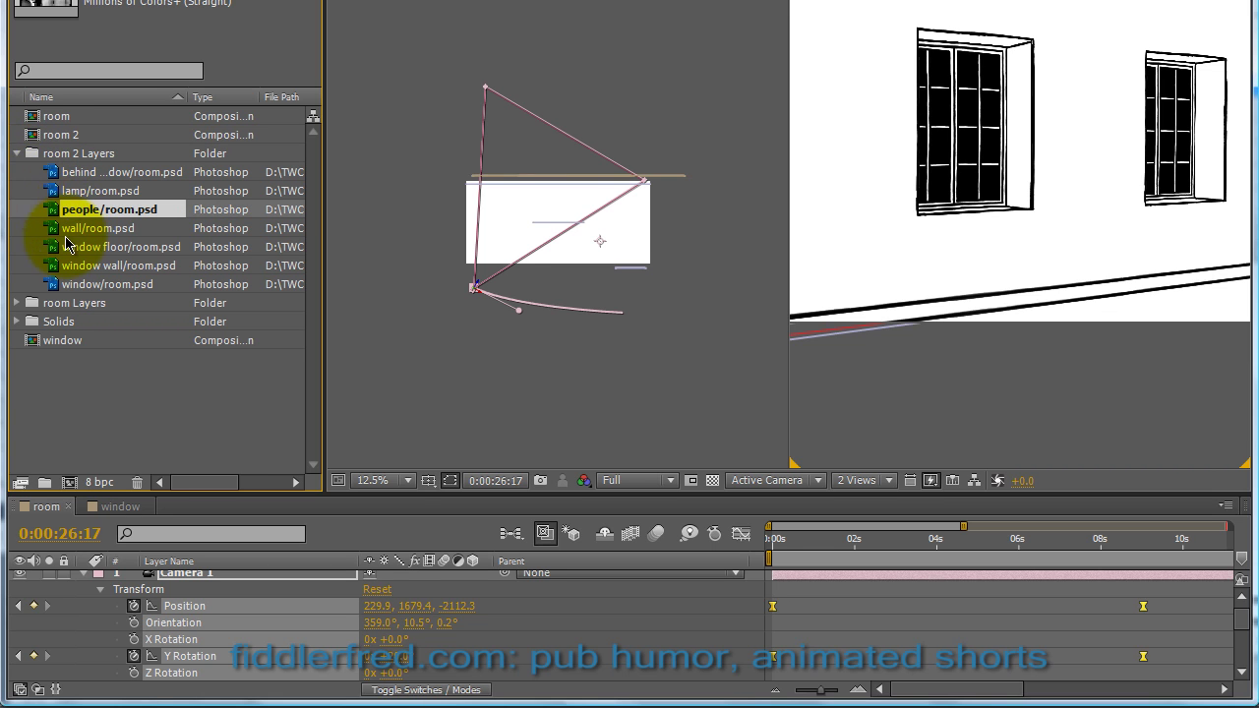
Collapse the room 2 Layers folder and select the room composition in the project.
left_click(16, 153)
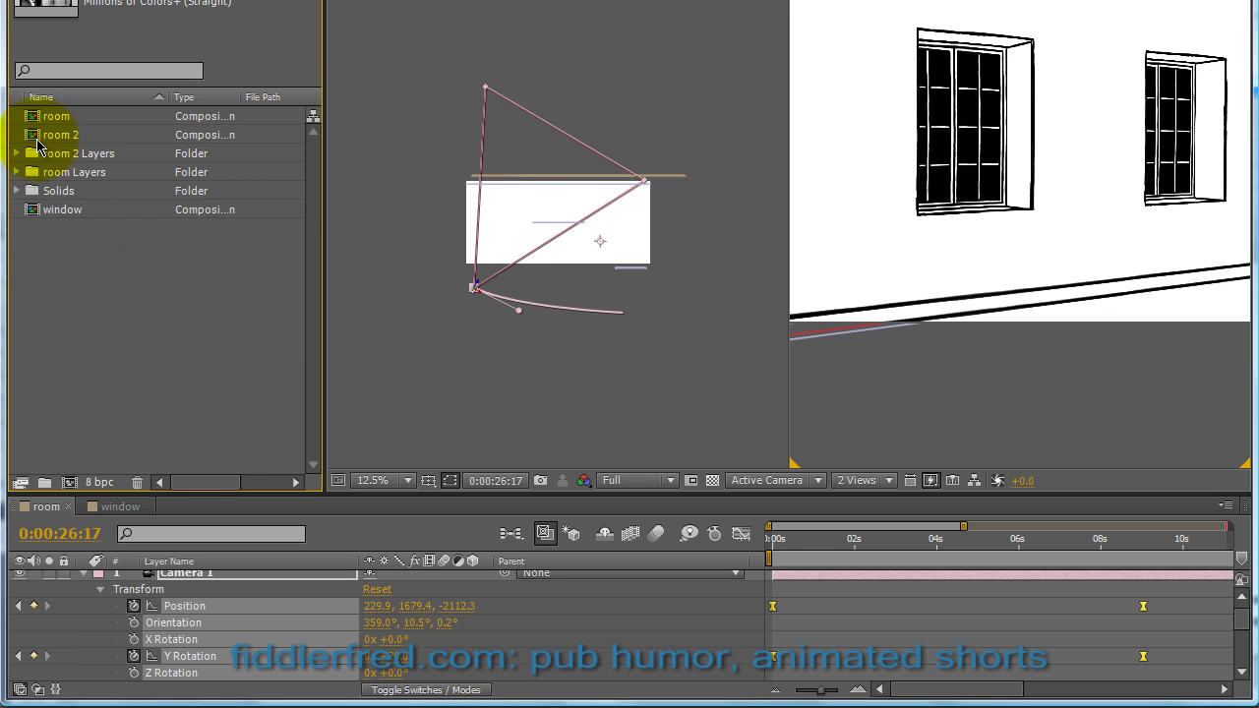
left_click(34, 136)
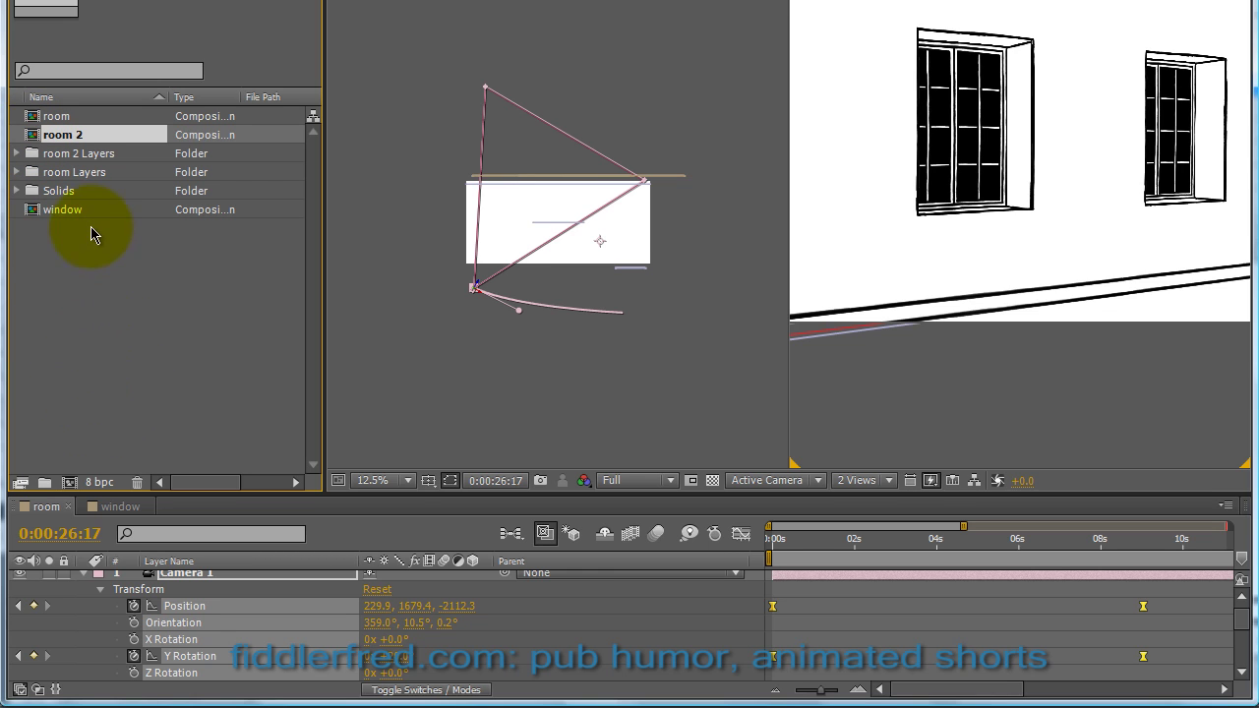
left_click(37, 120)
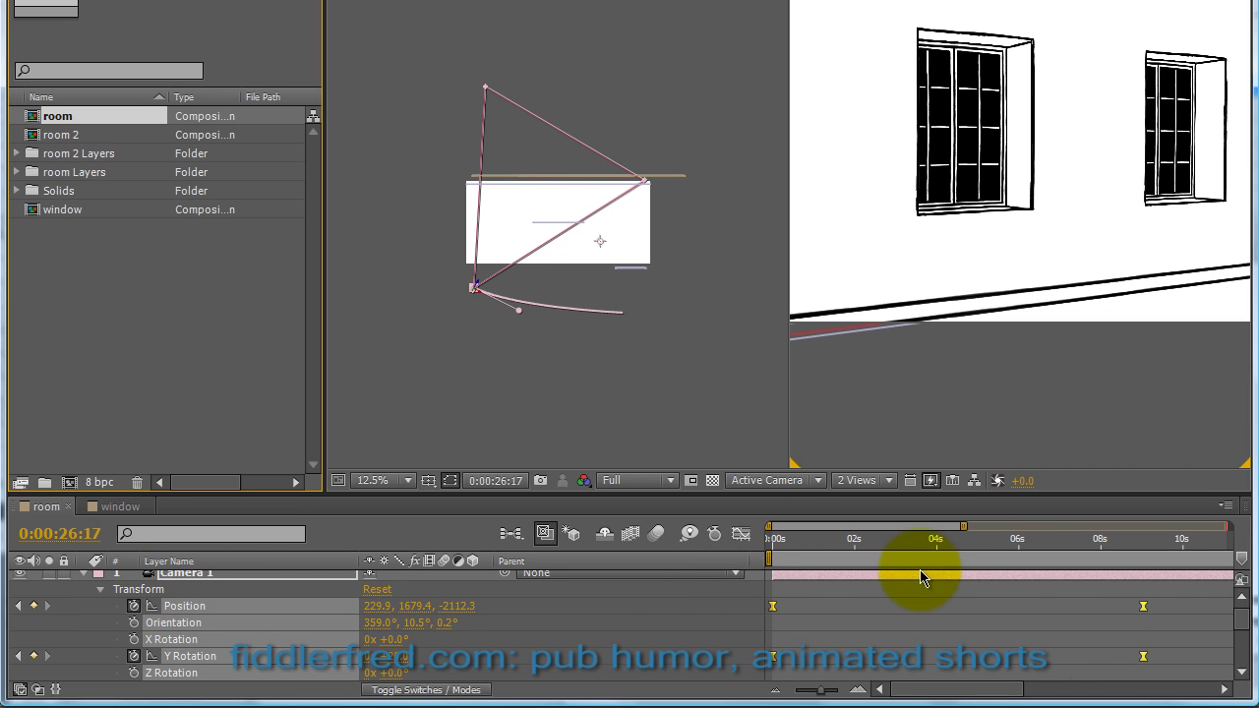
Show only the keyframed properties of Camera 1 and bring the room composition's wall and window layers into view.
mouse_move(1242, 604)
left_mouse_down()
mouse_move(1241, 619)
mouse_move(1241, 597)
left_mouse_up()
left_click(255, 596)
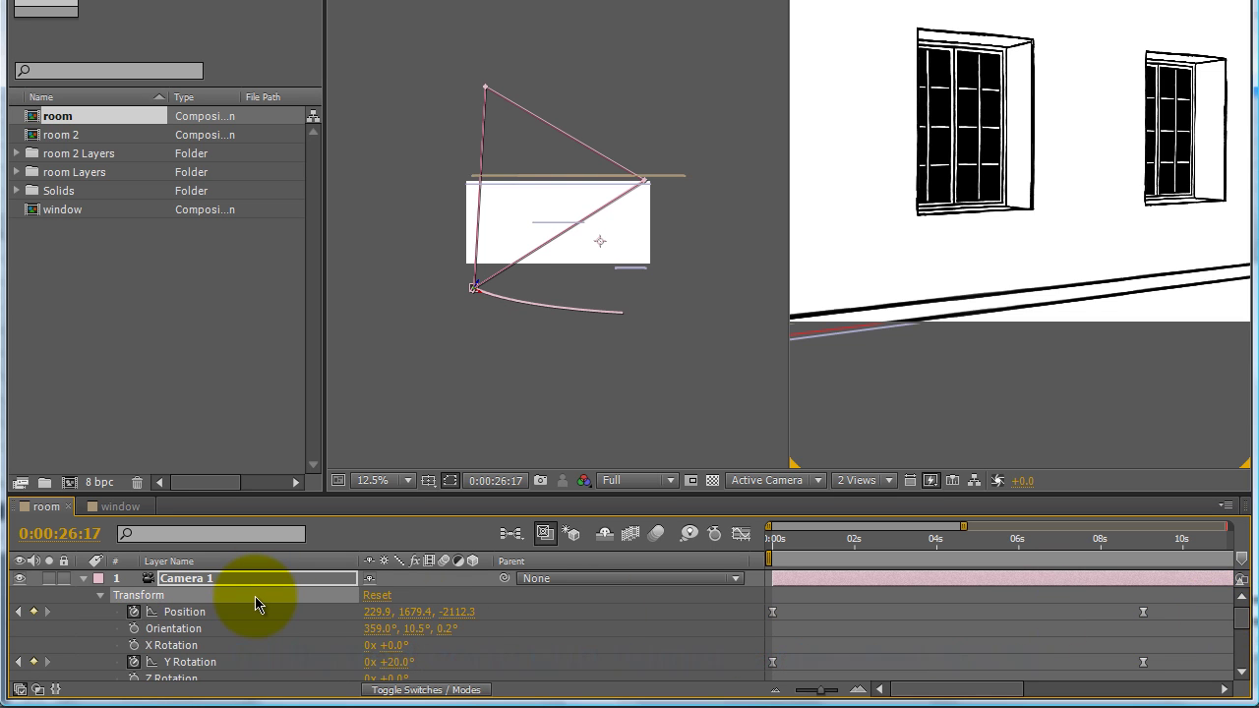
key("u")
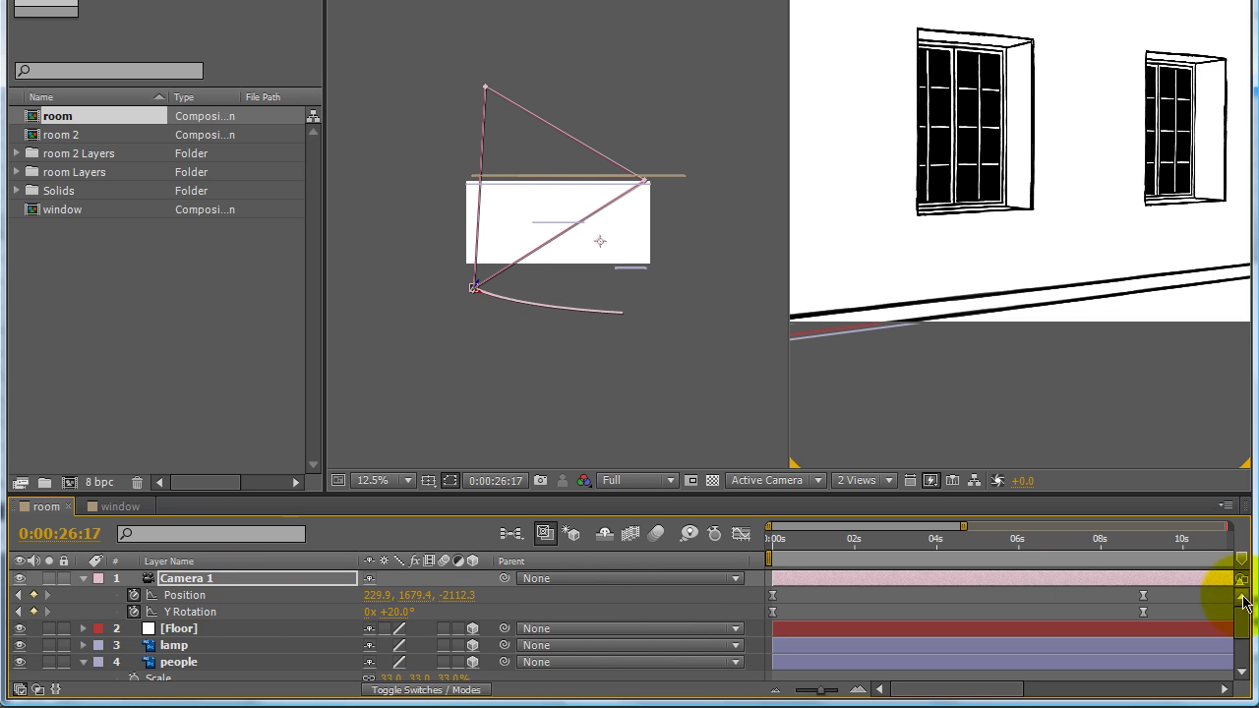
left_click_drag(1243, 627, 1242, 651)
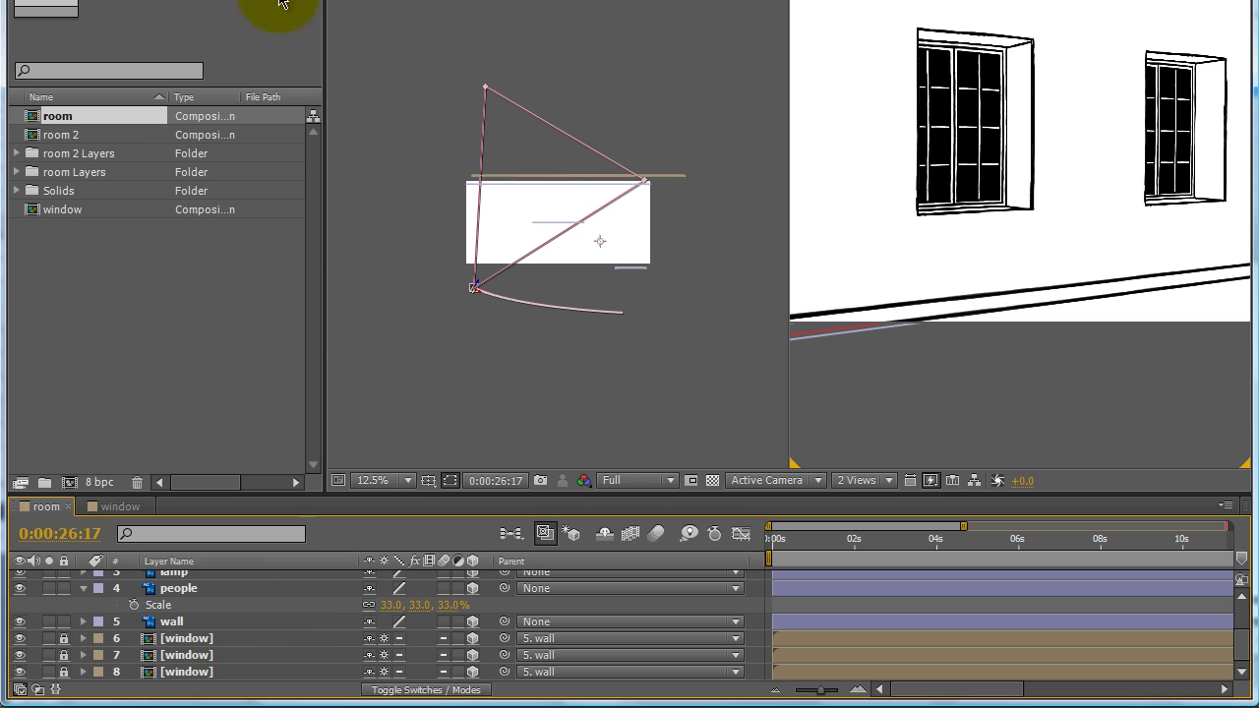
right_click(158, 588)
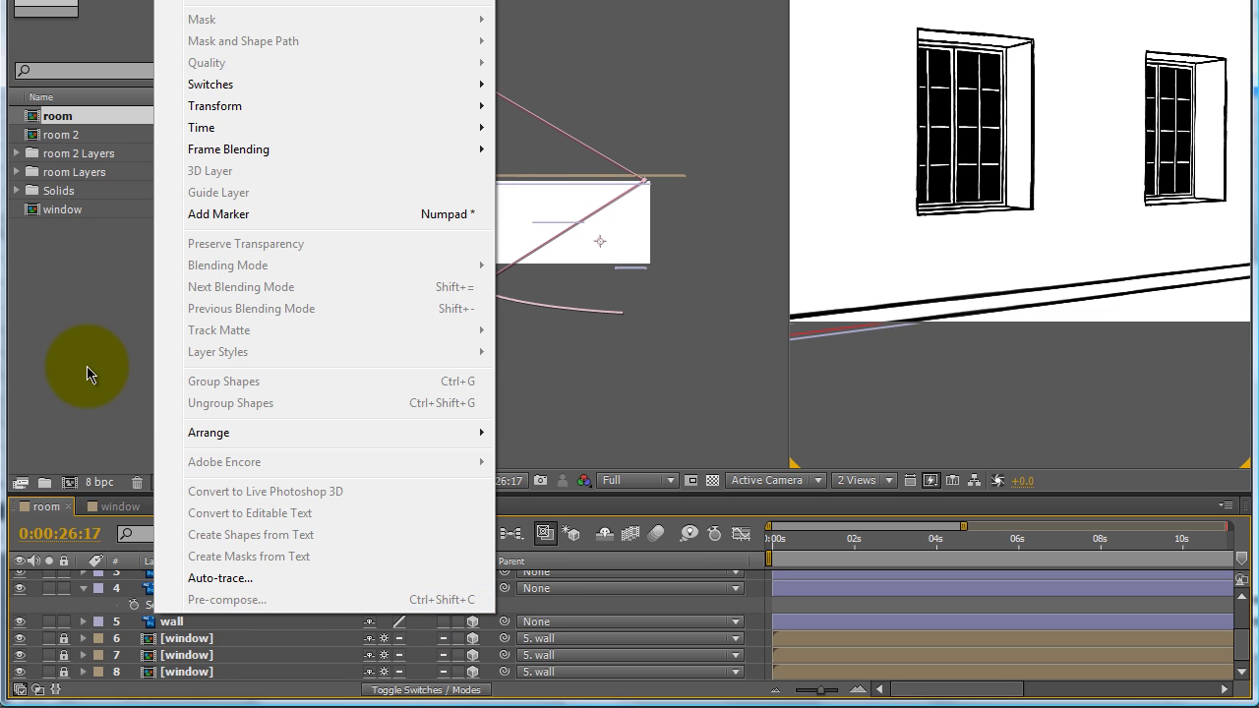
left_click(87, 371)
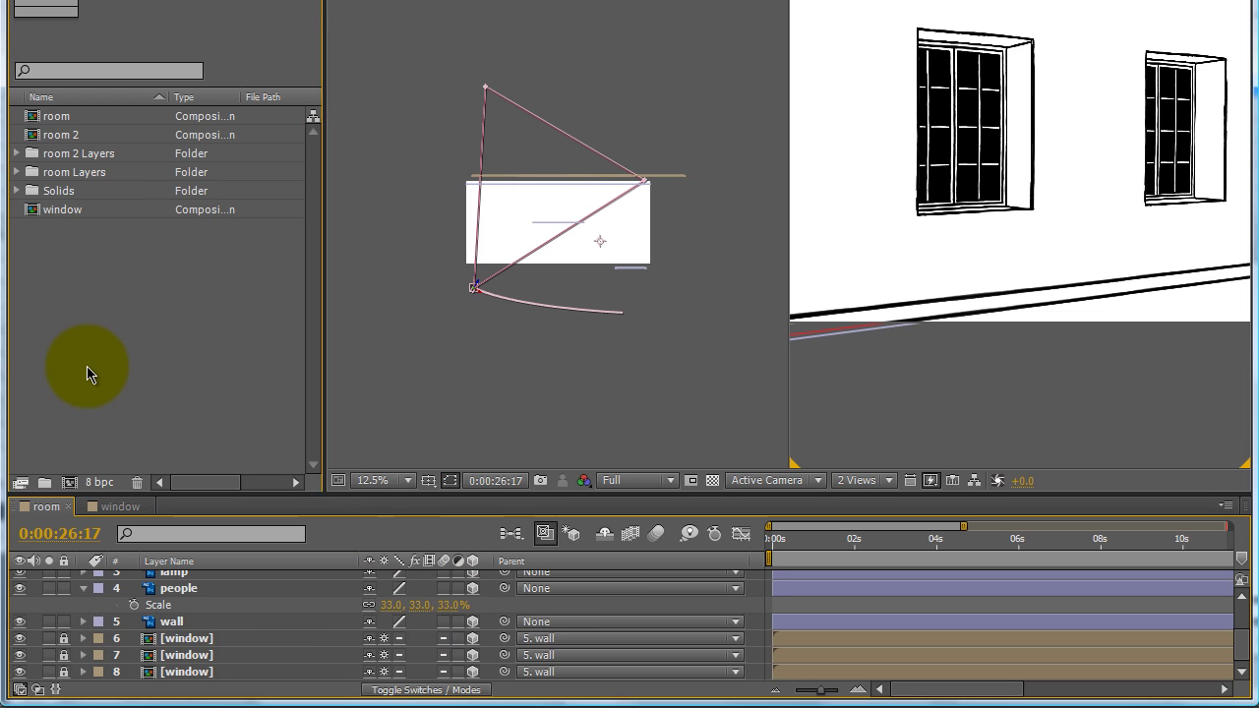
Open the window composition, enlarge the timeline so all seven layers fit, and select the window layer.
left_click(126, 510)
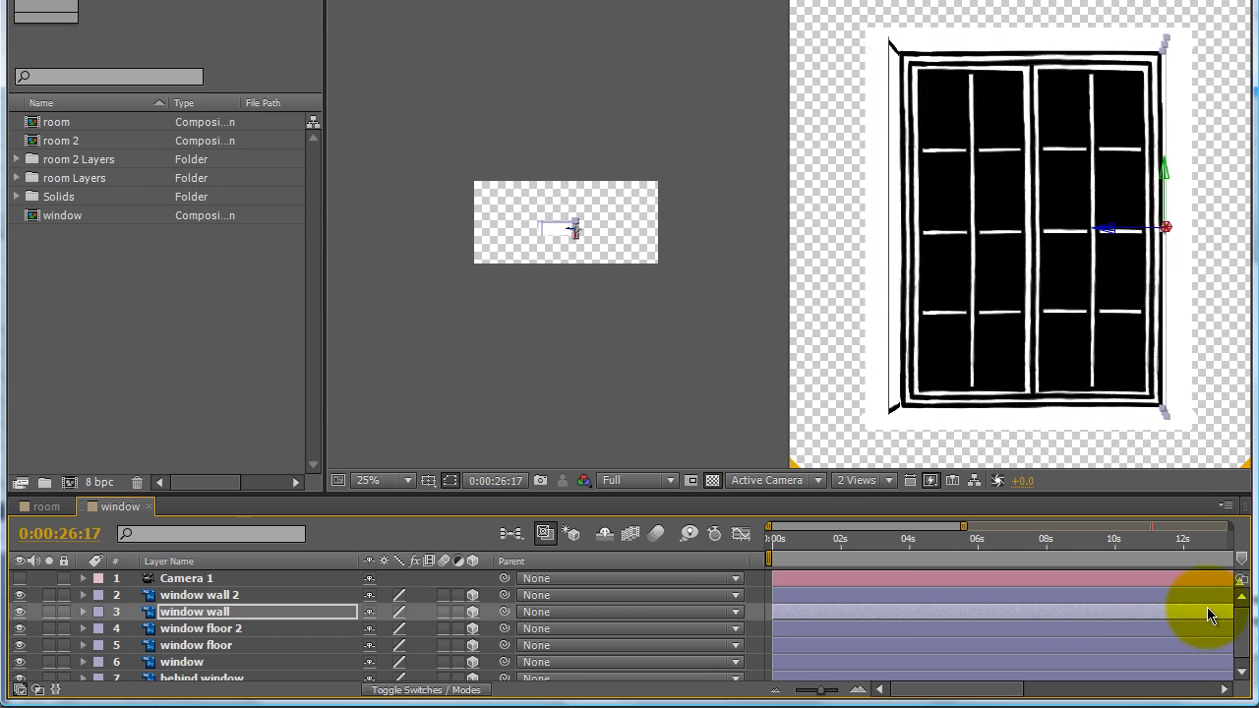
left_click_drag(694, 493, 680, 351)
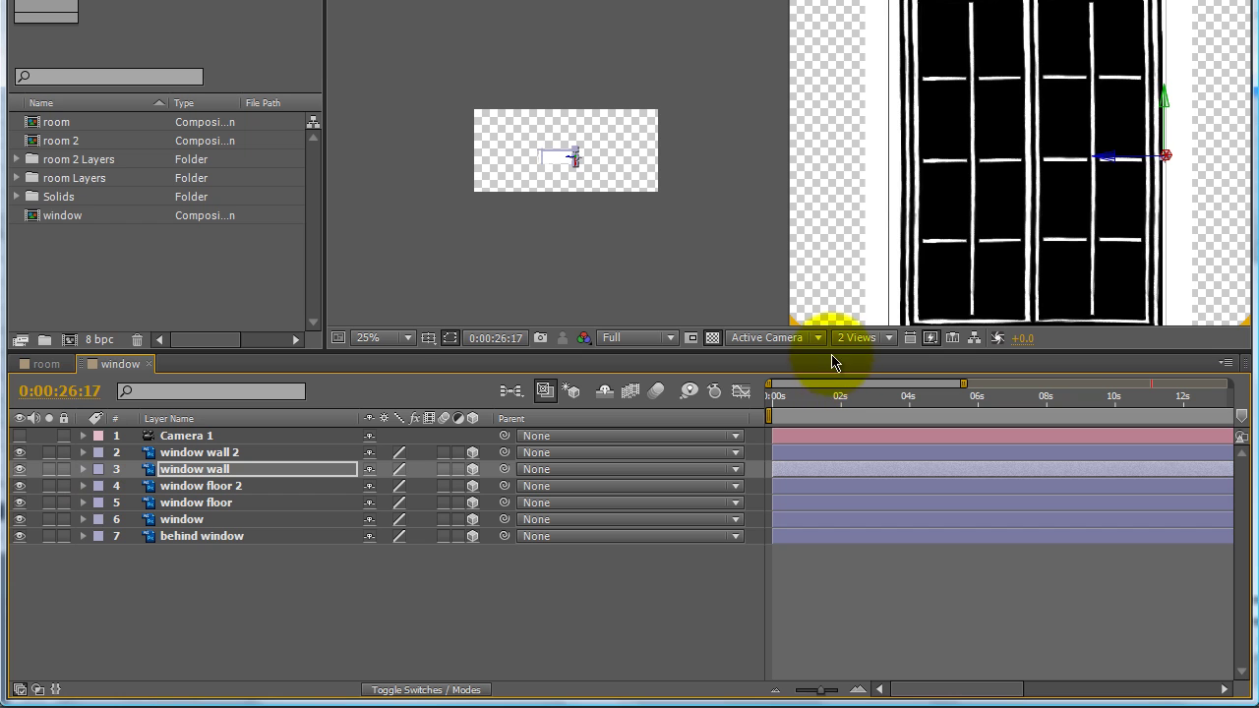
left_click_drag(823, 349, 754, 403)
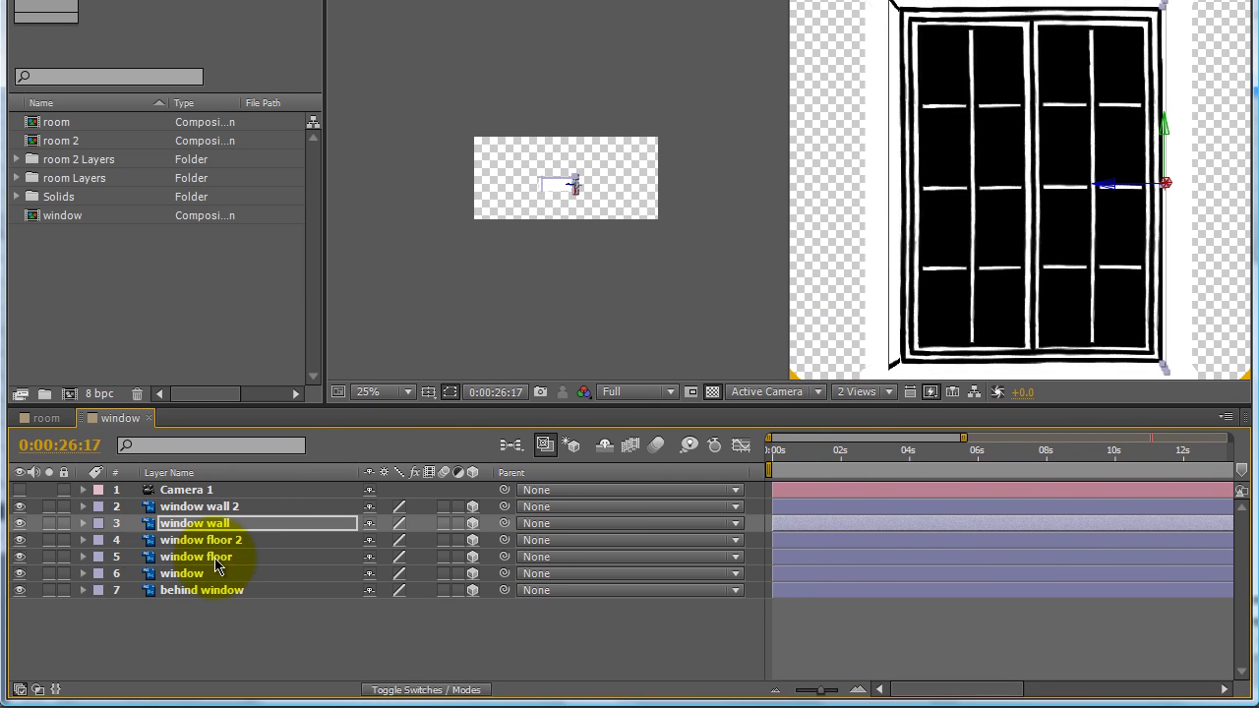
left_click(207, 558)
left_click(196, 576)
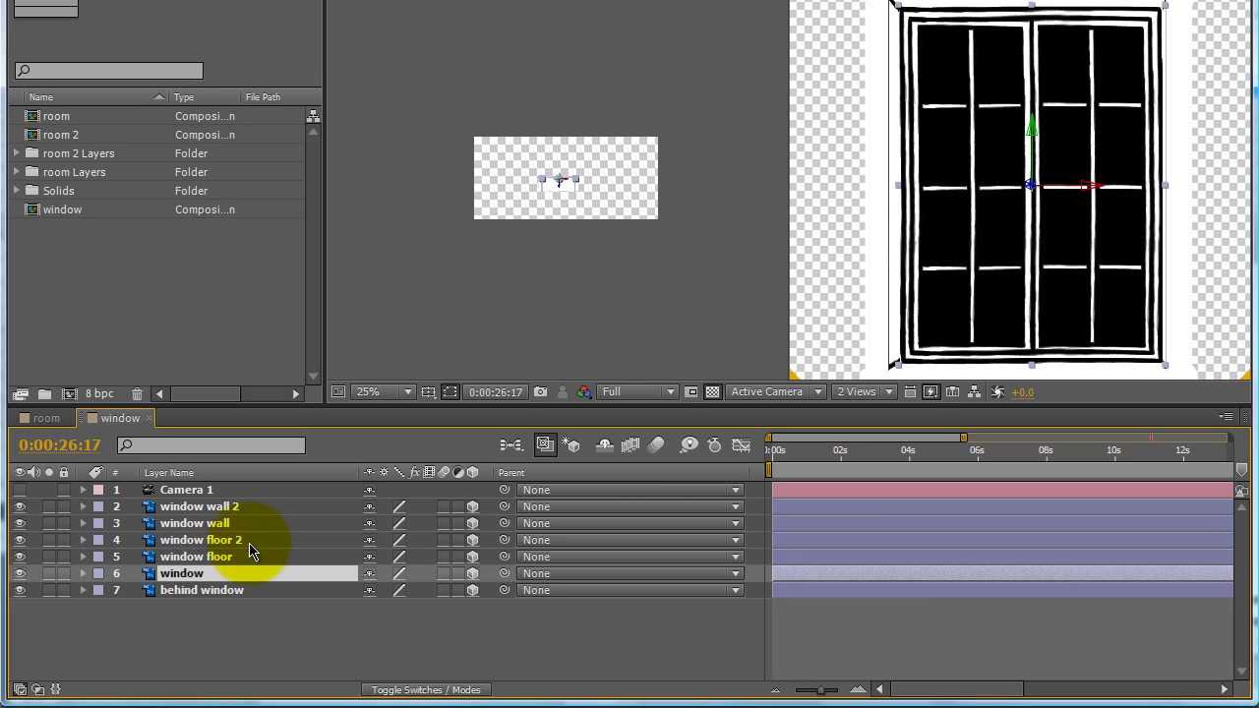
Try toggling the 3D setting of the window wall and window floor layers, then restore it.
left_click_drag(472, 539, 475, 512)
left_click(472, 557)
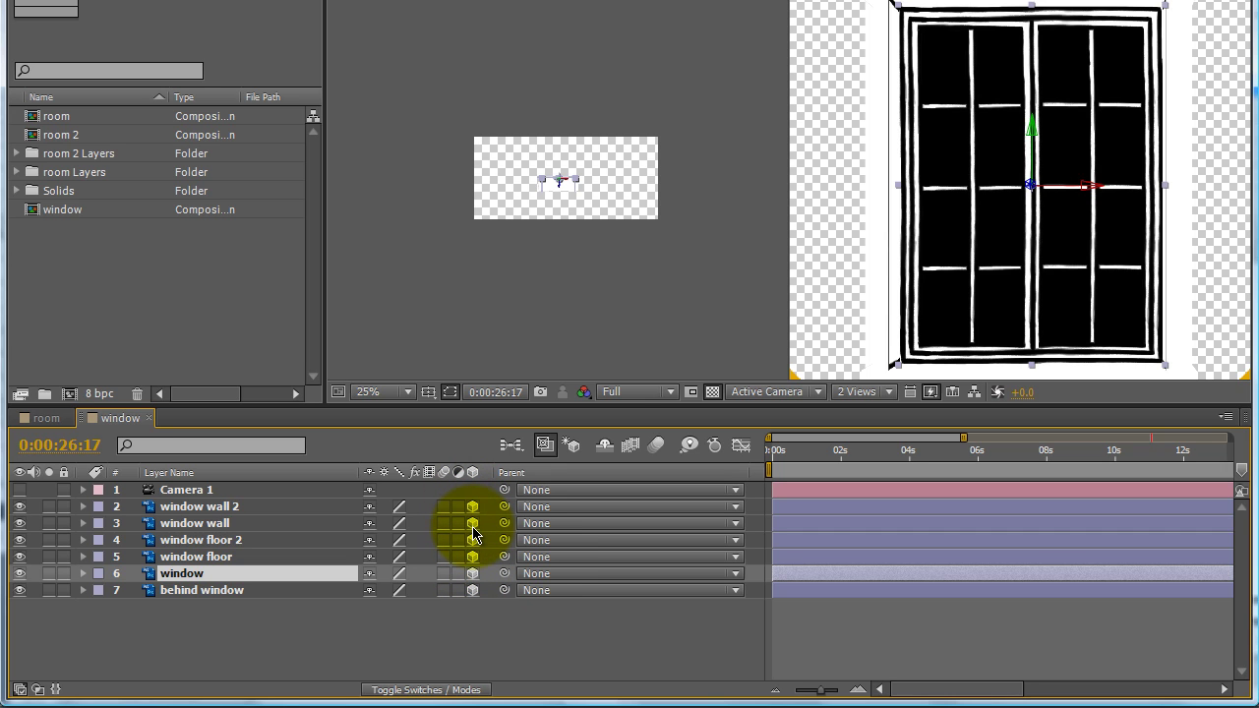
left_click_drag(473, 532, 474, 601)
key("ctrl+z")
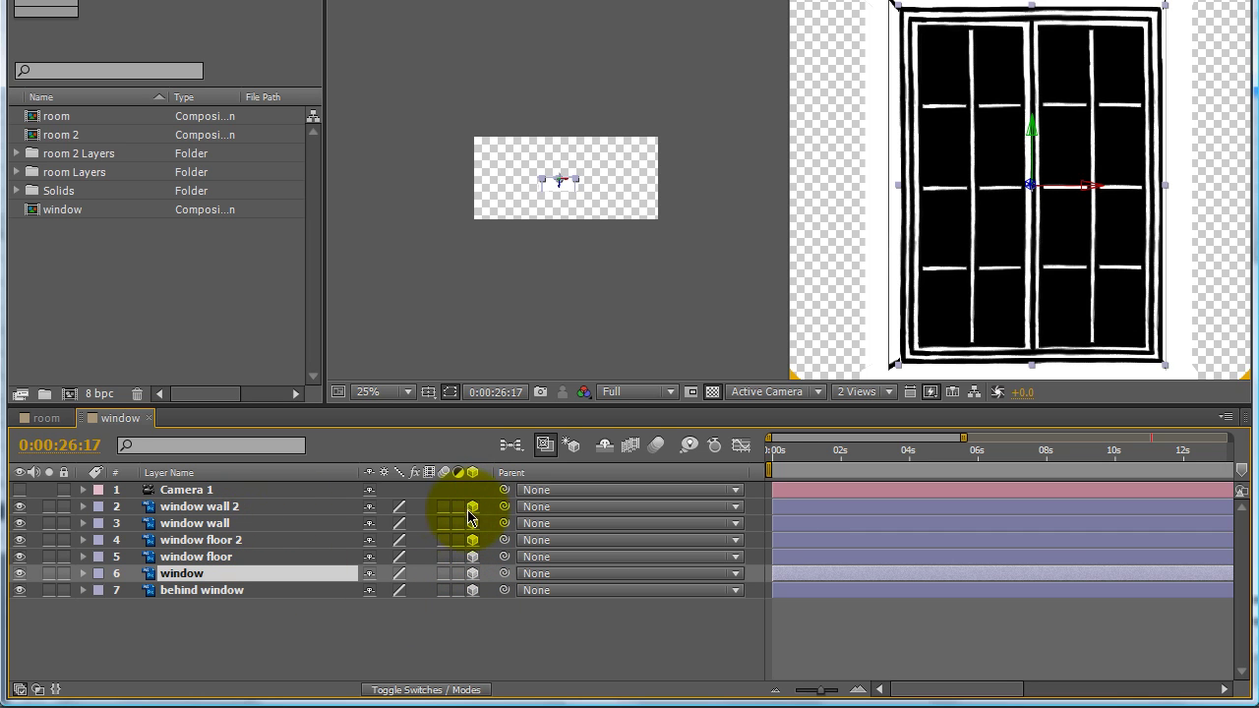
left_click(472, 540)
left_click_drag(472, 506, 478, 613)
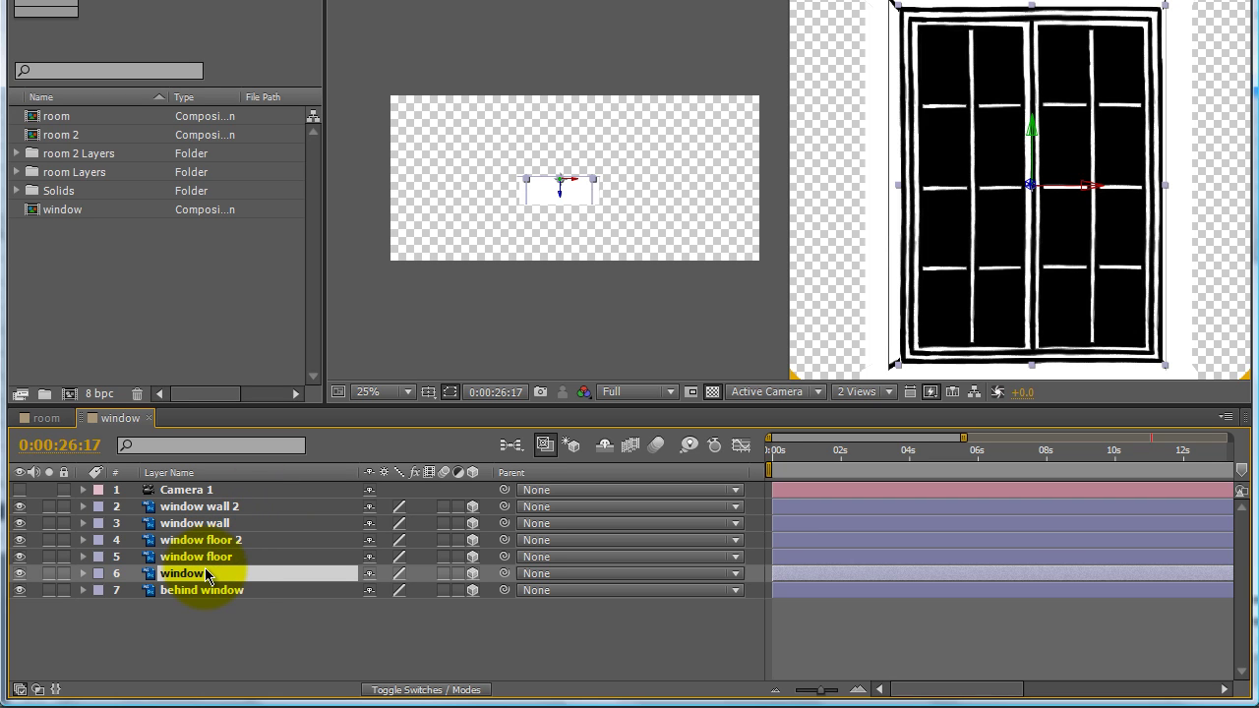
Select the behind window, window floor and window wall layers in turn to examine their placement in the top view.
left_click(233, 594)
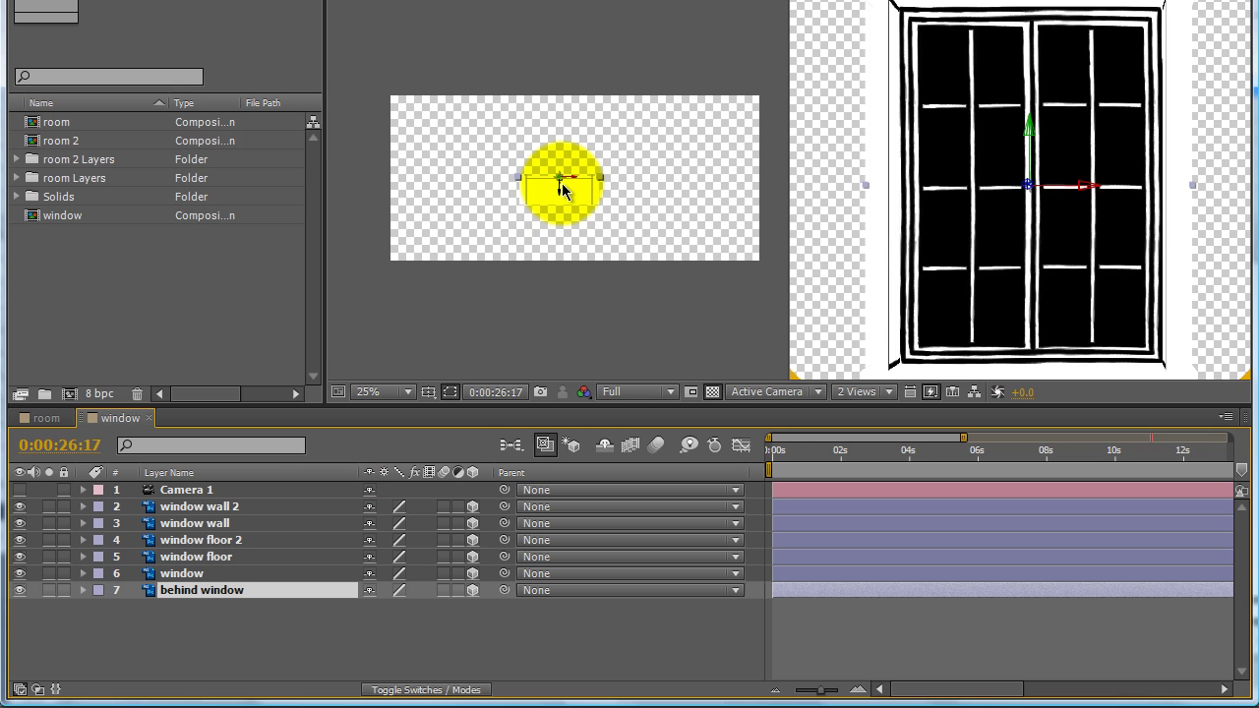
left_click(252, 559)
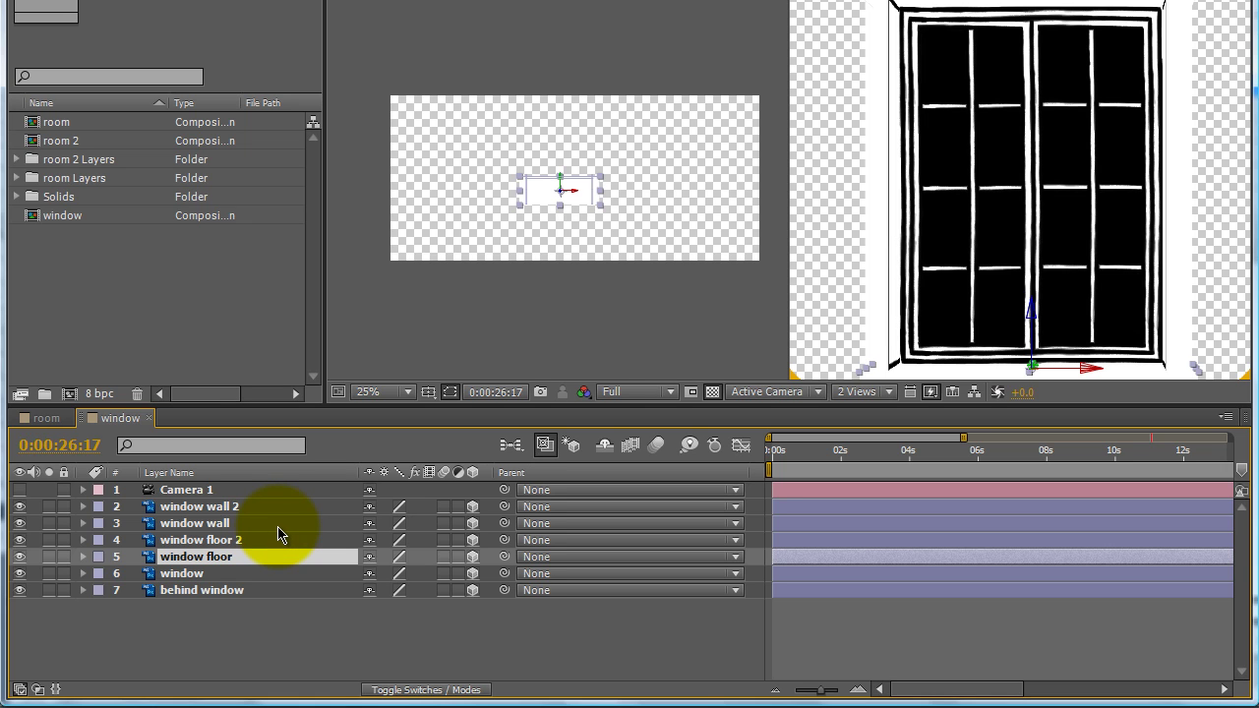
key("ctrl+Up")
key("ctrl+Up")
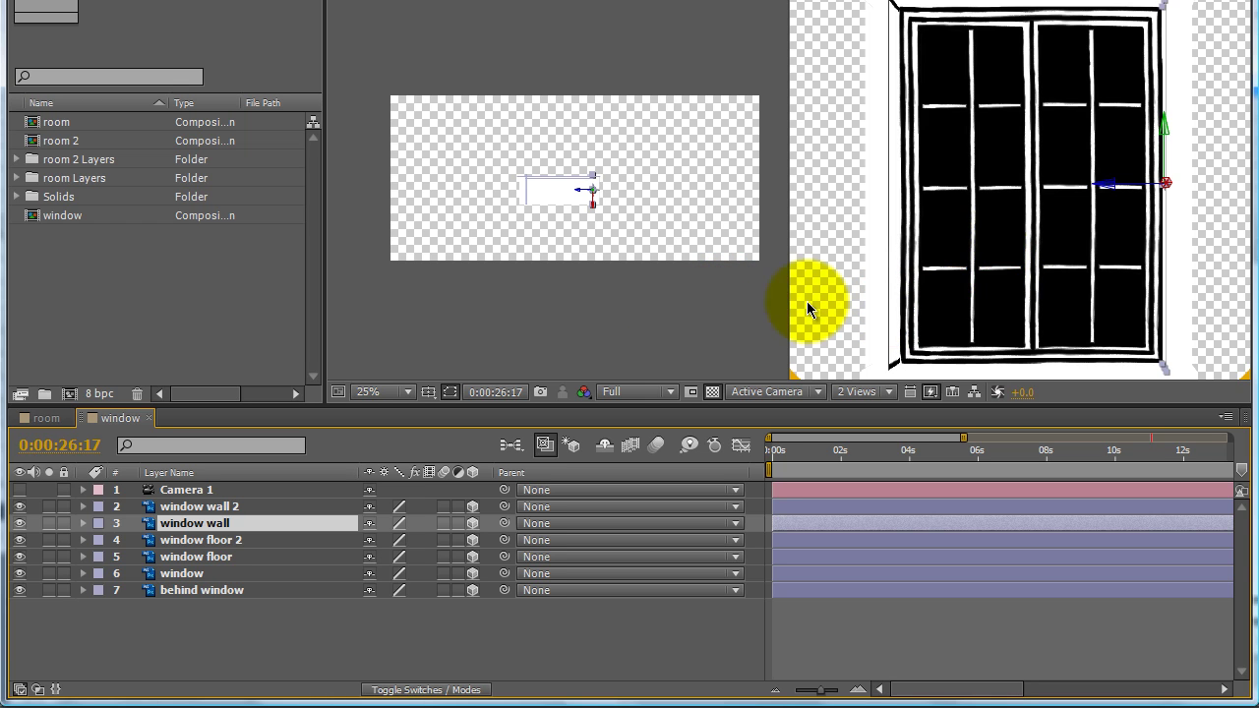
Enable Camera 1 in the window composition to inspect the window's depth in perspective, then disable it again.
left_click(278, 492)
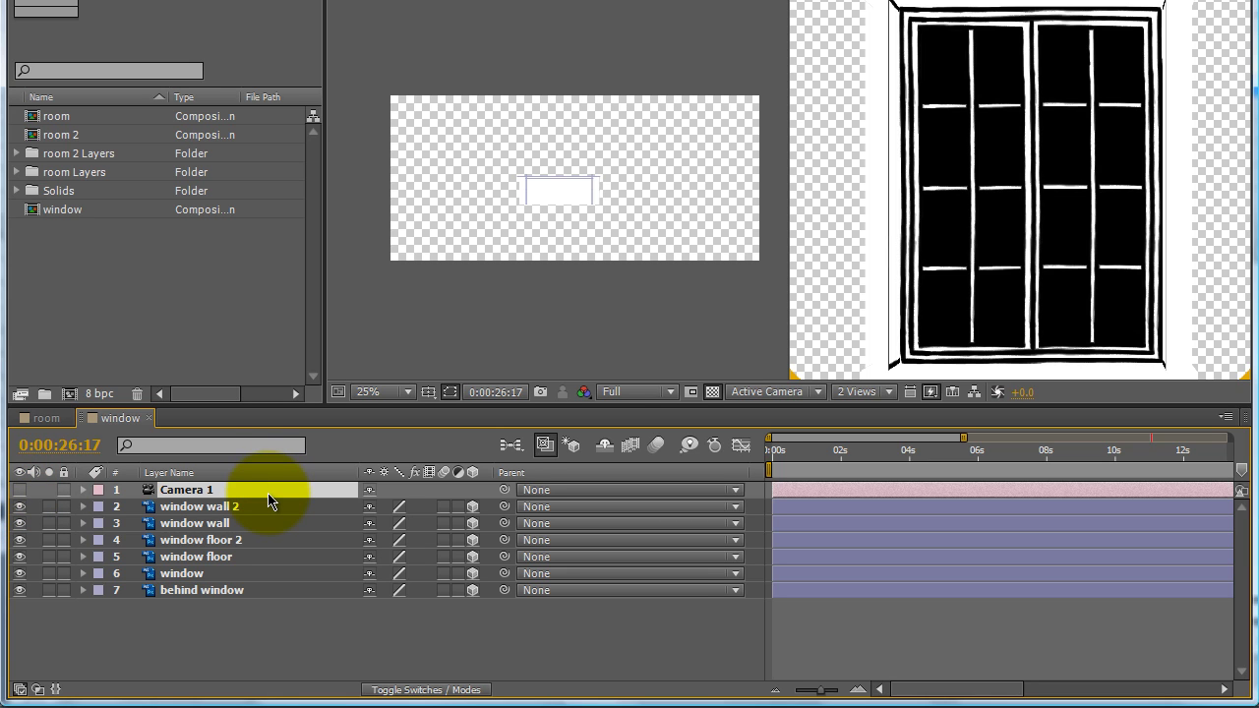
left_click(21, 492)
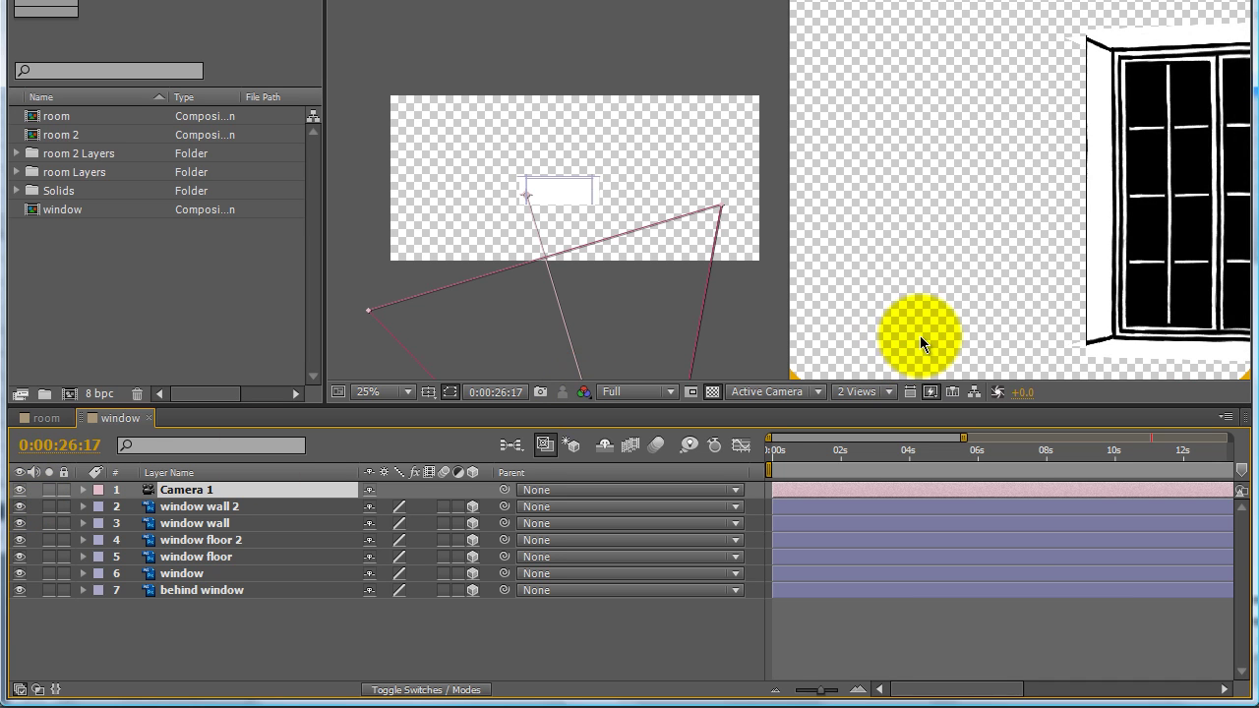
left_click_drag(919, 335, 758, 345)
left_click(758, 345)
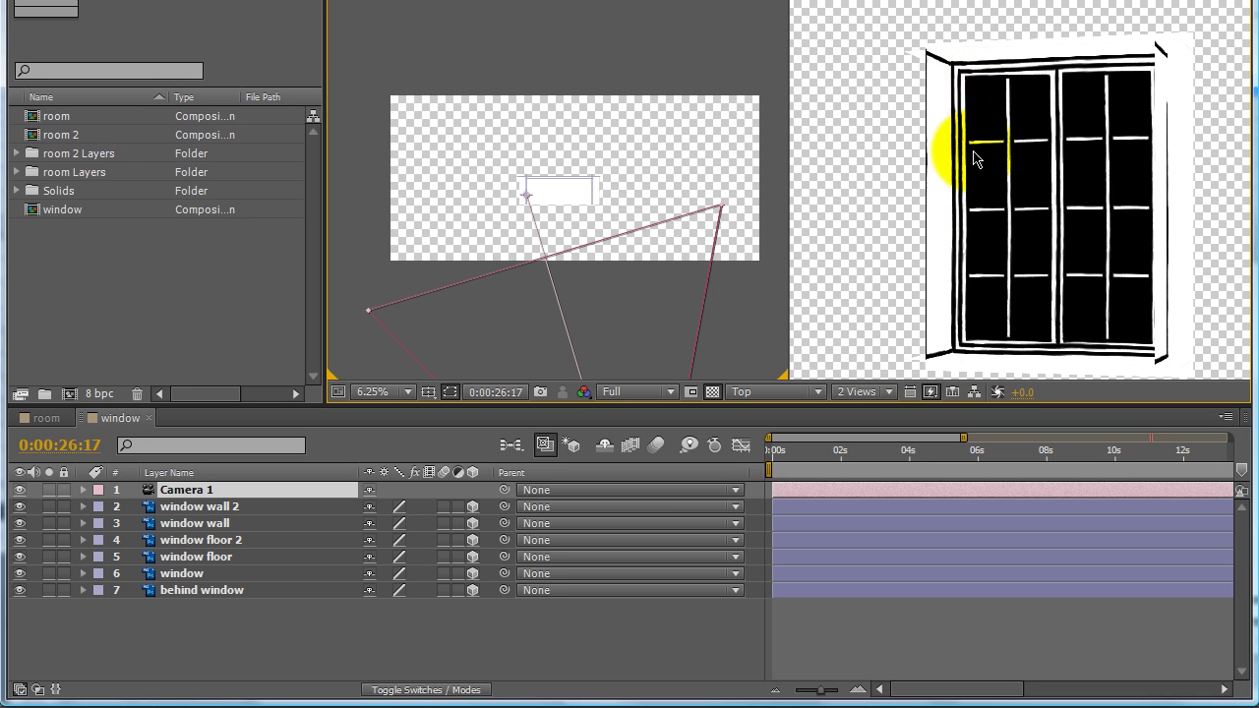
left_click(19, 491)
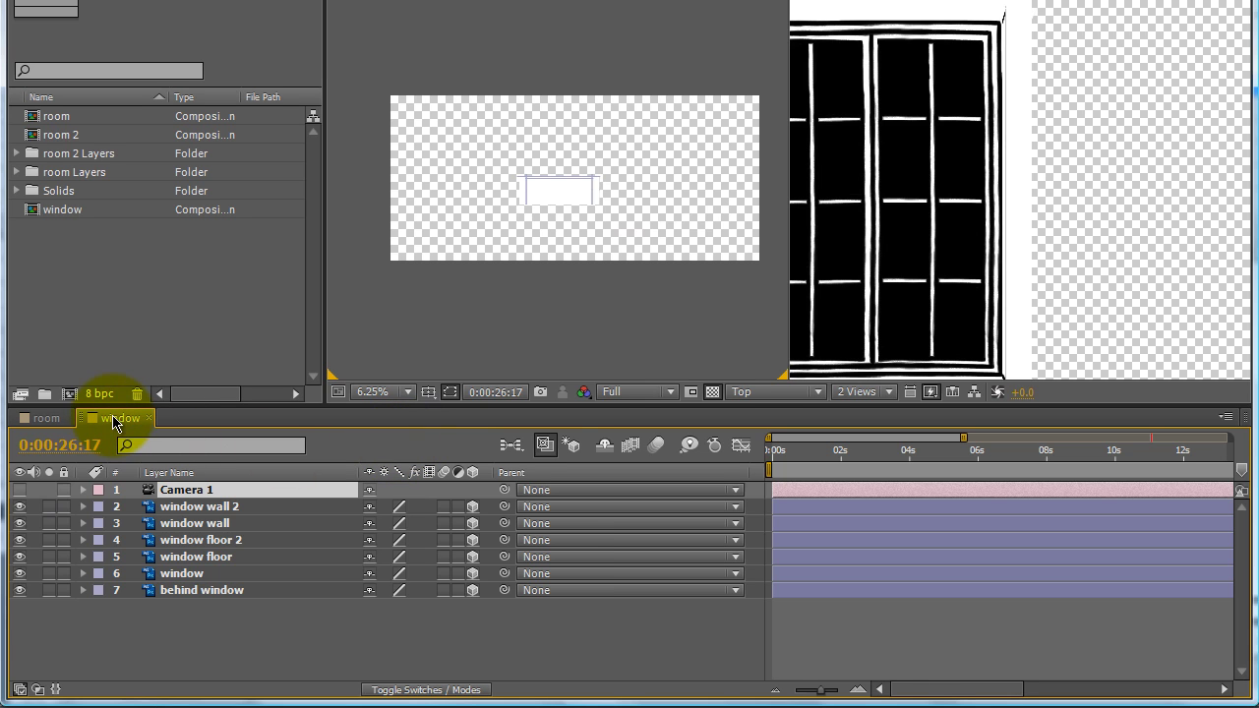
Return to the room composition and deselect the camera layer.
left_click(50, 421)
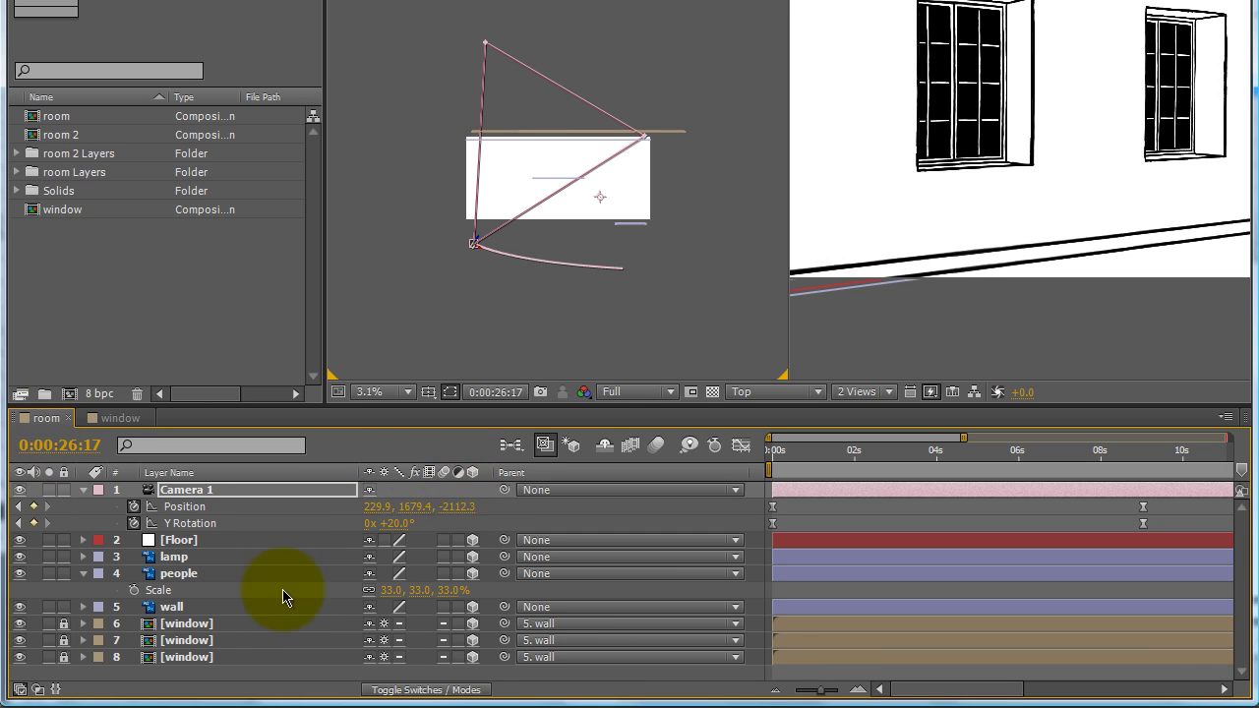
left_click(255, 635)
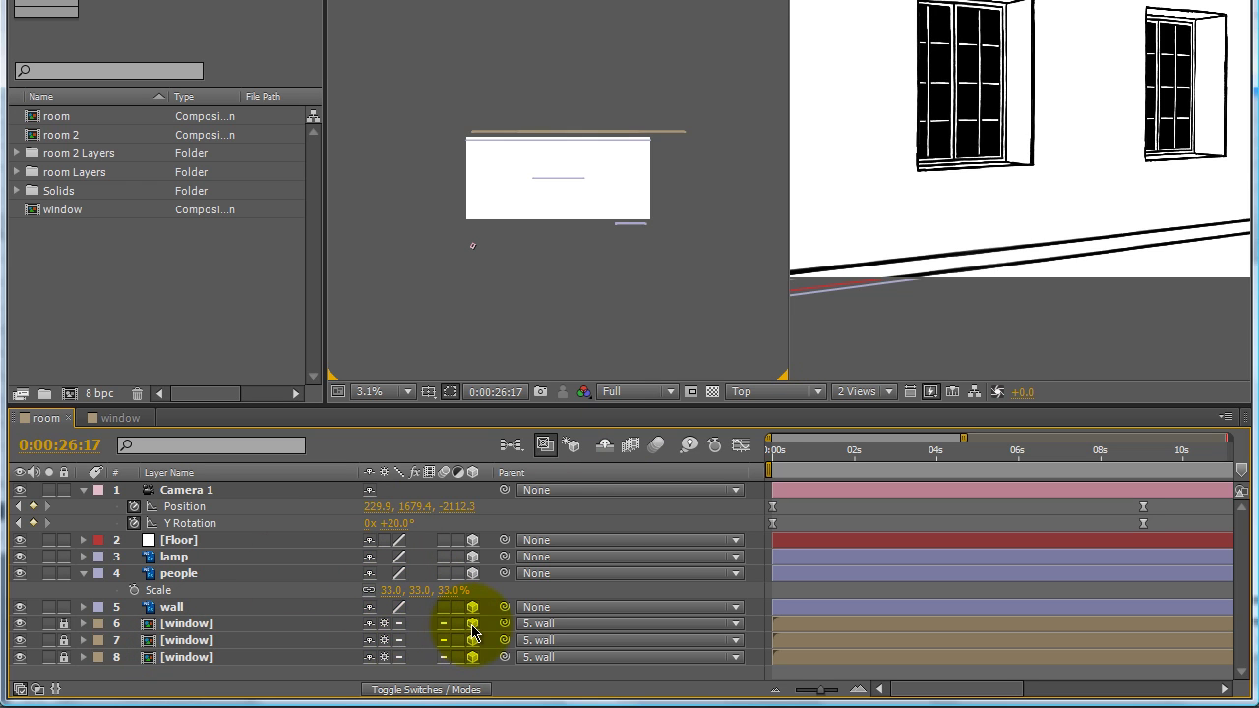
Try toggling the Floor layer's 3D setting and examine the floor's orientation in the top and camera views.
left_click(474, 540)
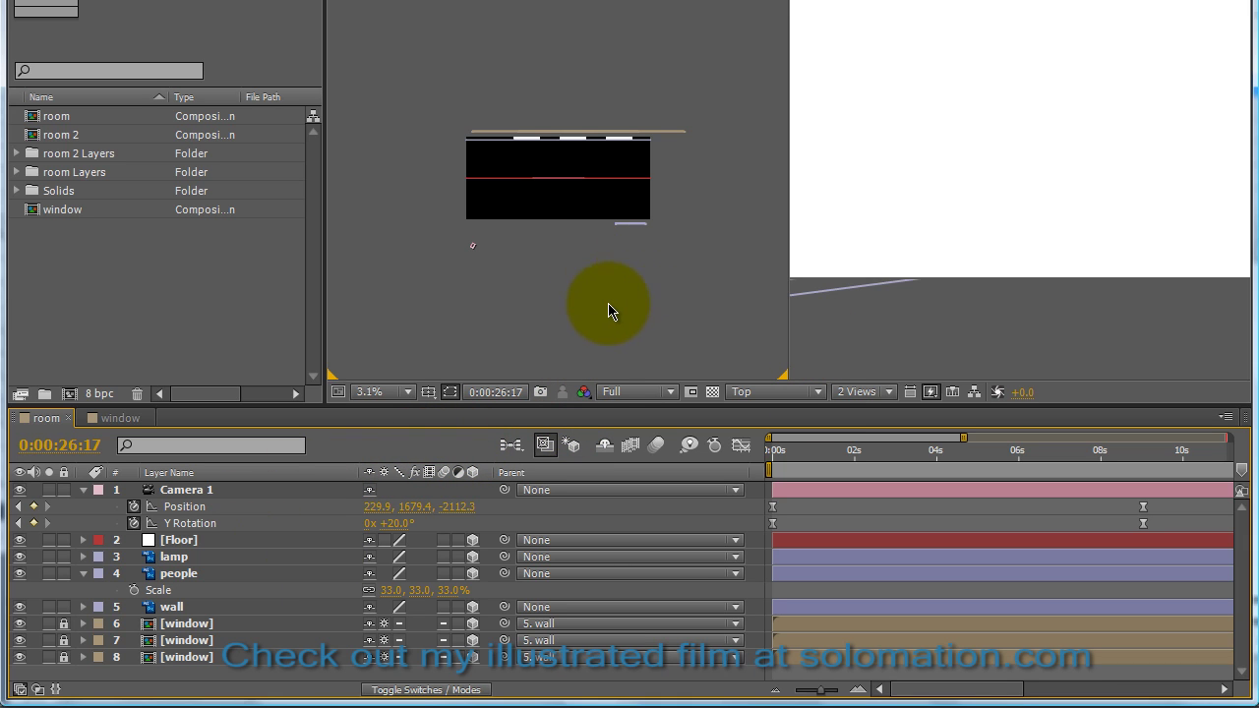
left_click(984, 317)
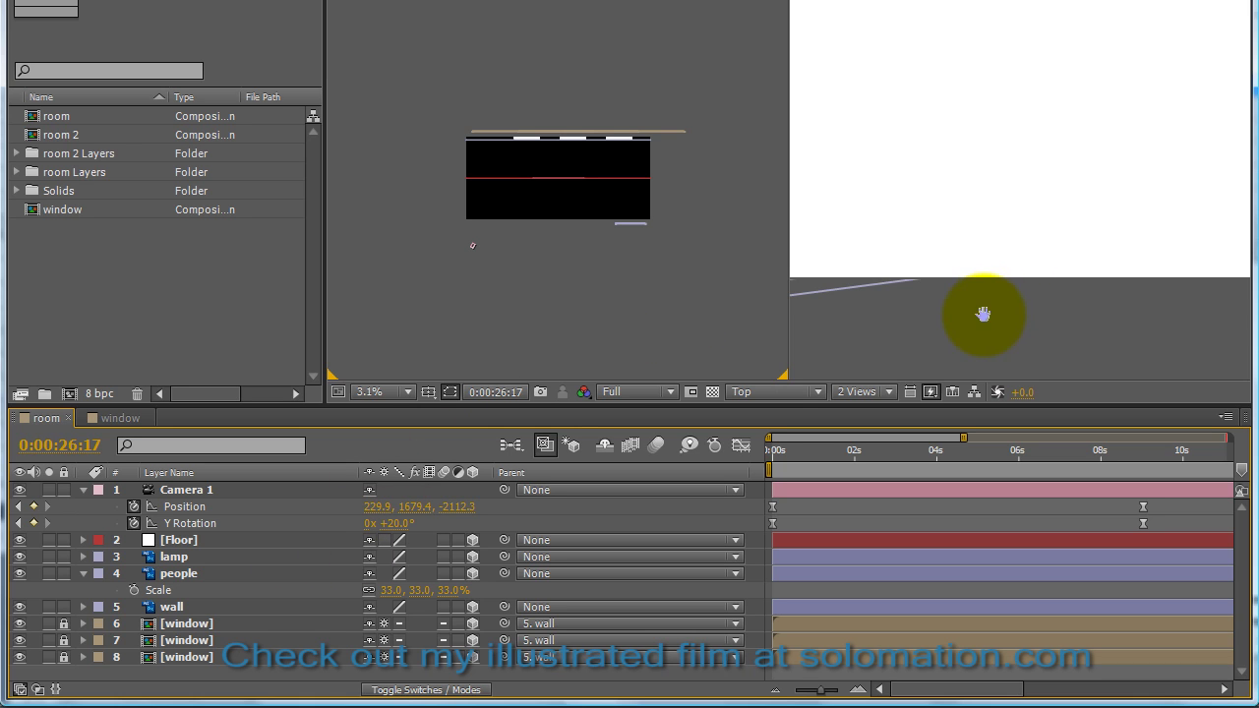
left_click_drag(916, 199, 914, 230)
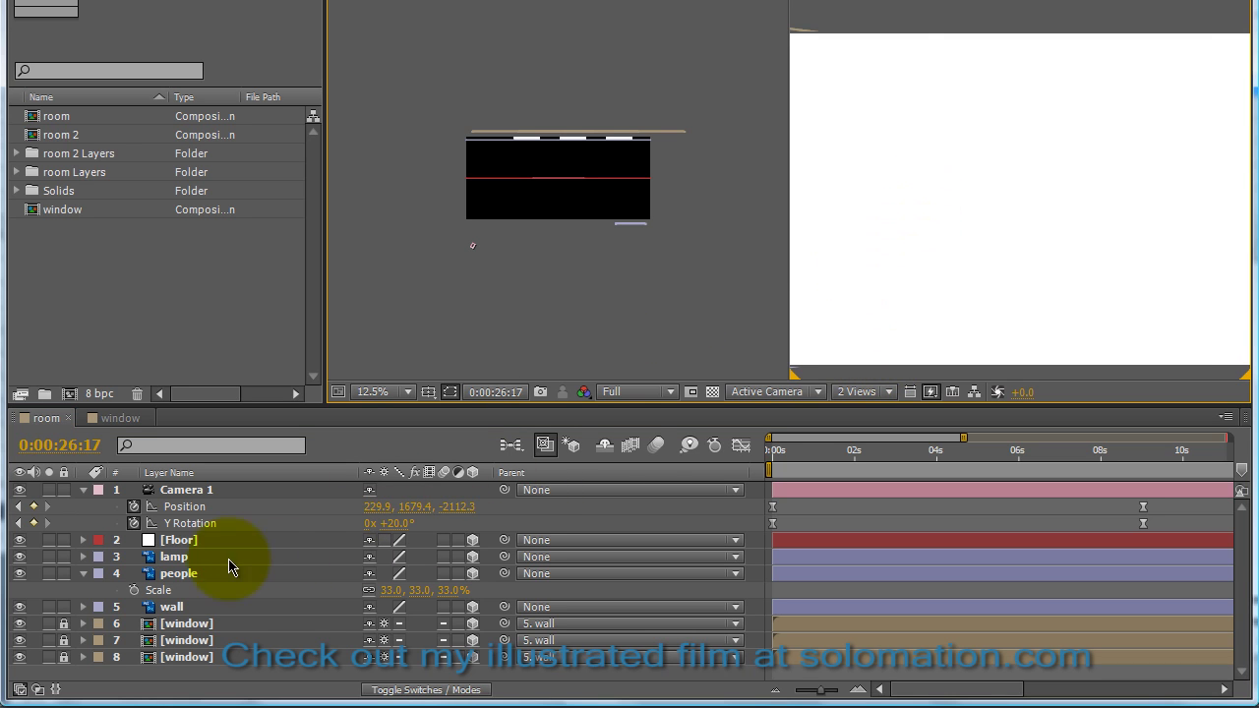
left_click(270, 546)
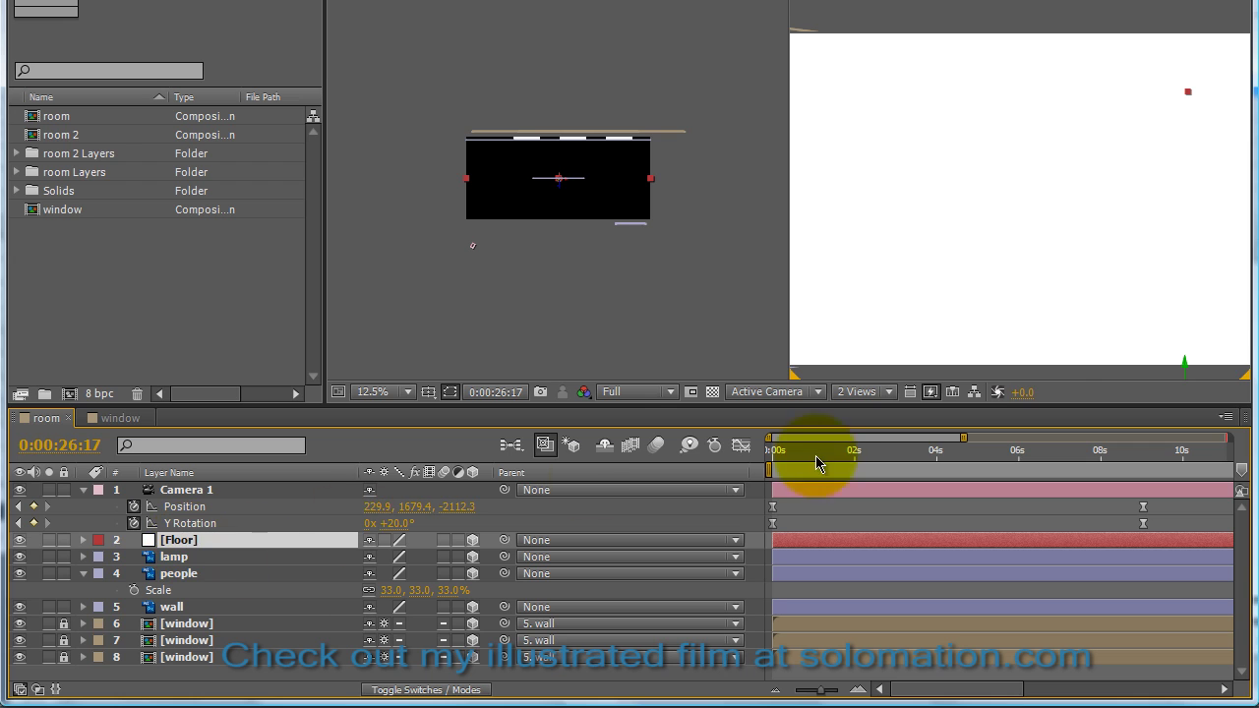
left_click_drag(991, 292, 1050, 281)
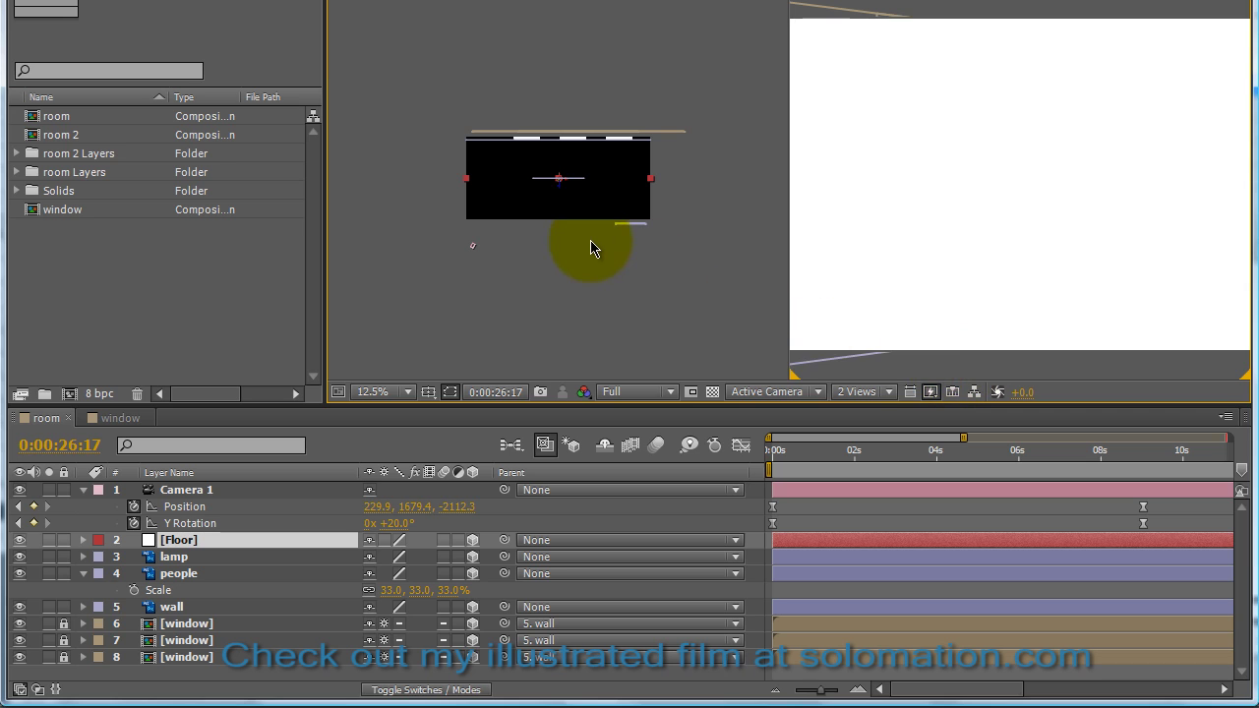
Preview the camera move by stepping the current time through 0:00:02:18, 0:00:04:16, 0:00:05:00 and 0:00:07:06.
left_click(1013, 452)
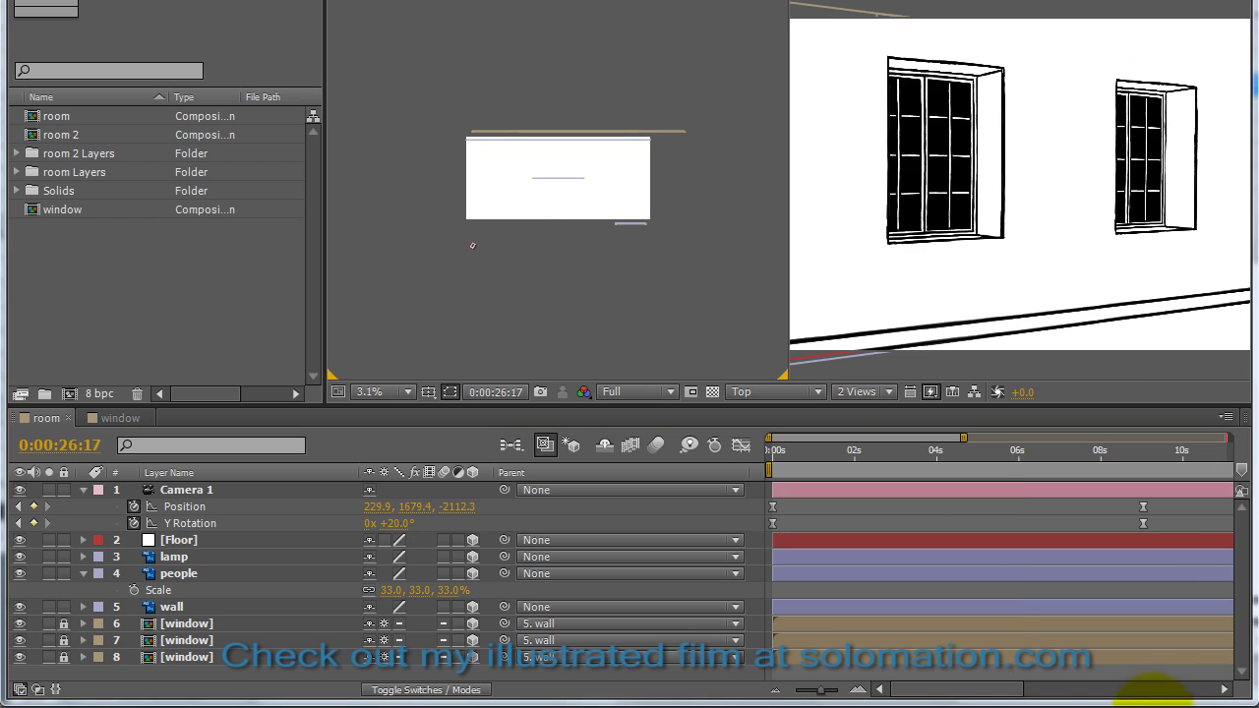
left_click(1025, 431)
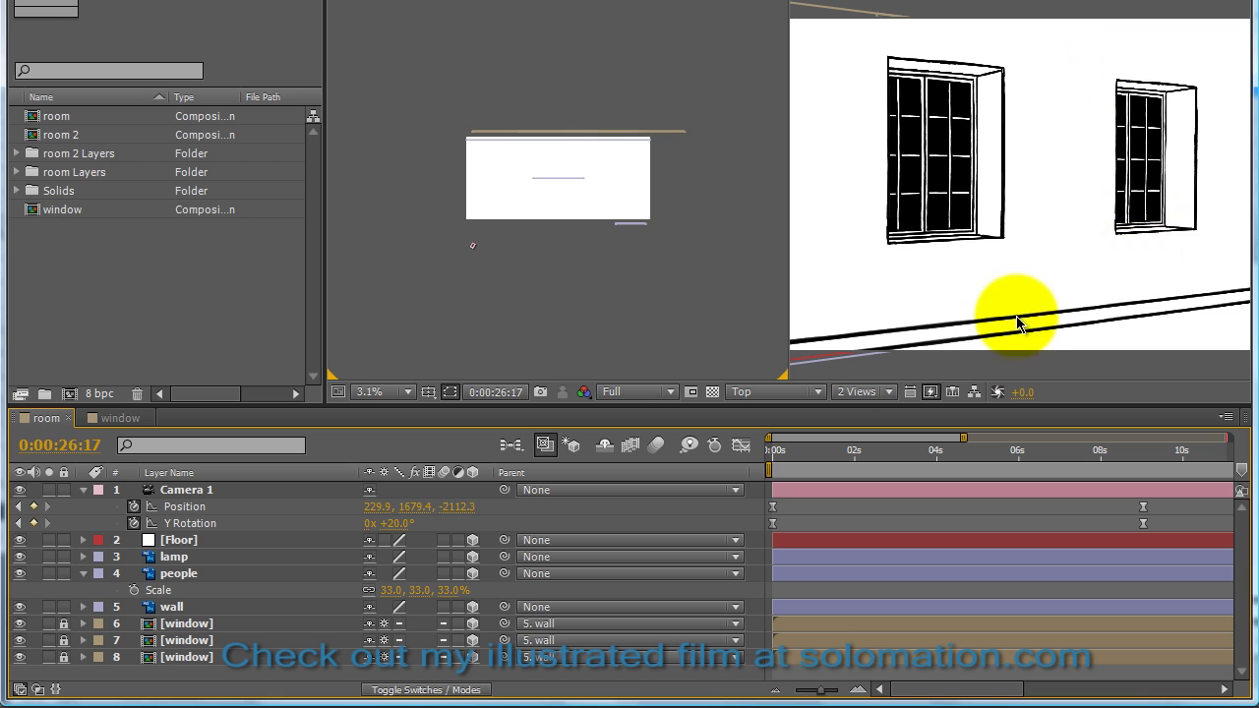
left_click(886, 454)
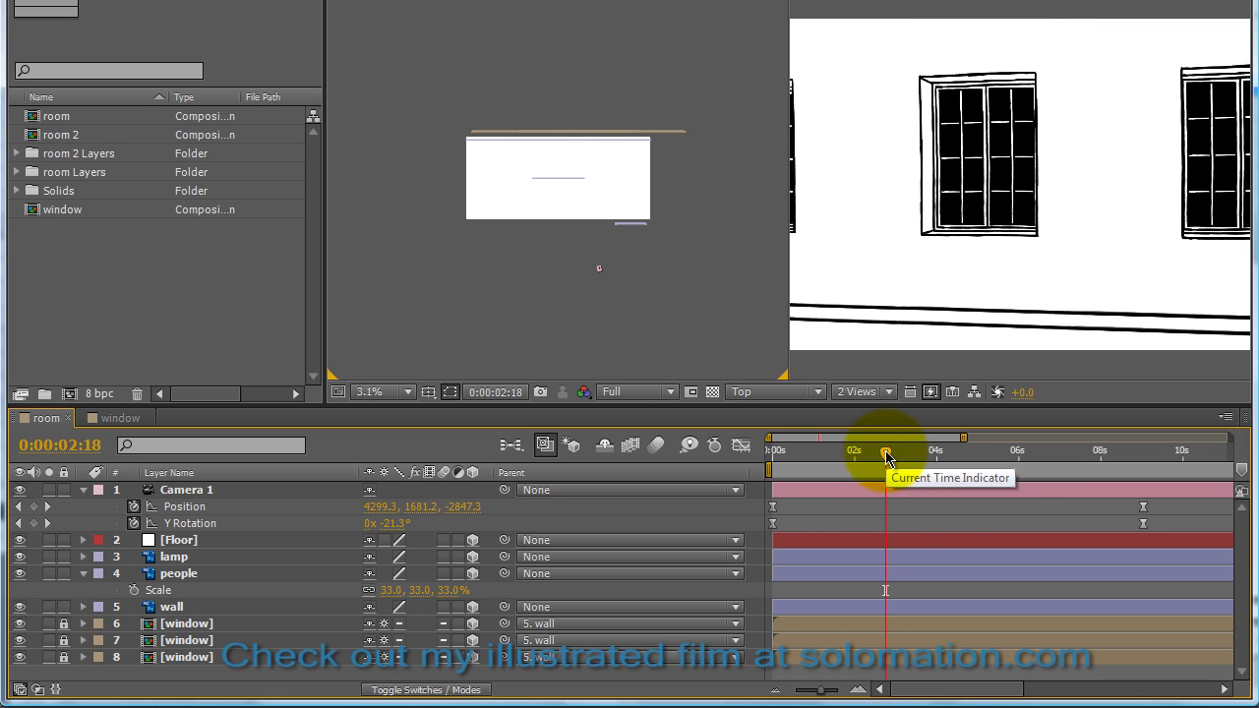
left_click(964, 454)
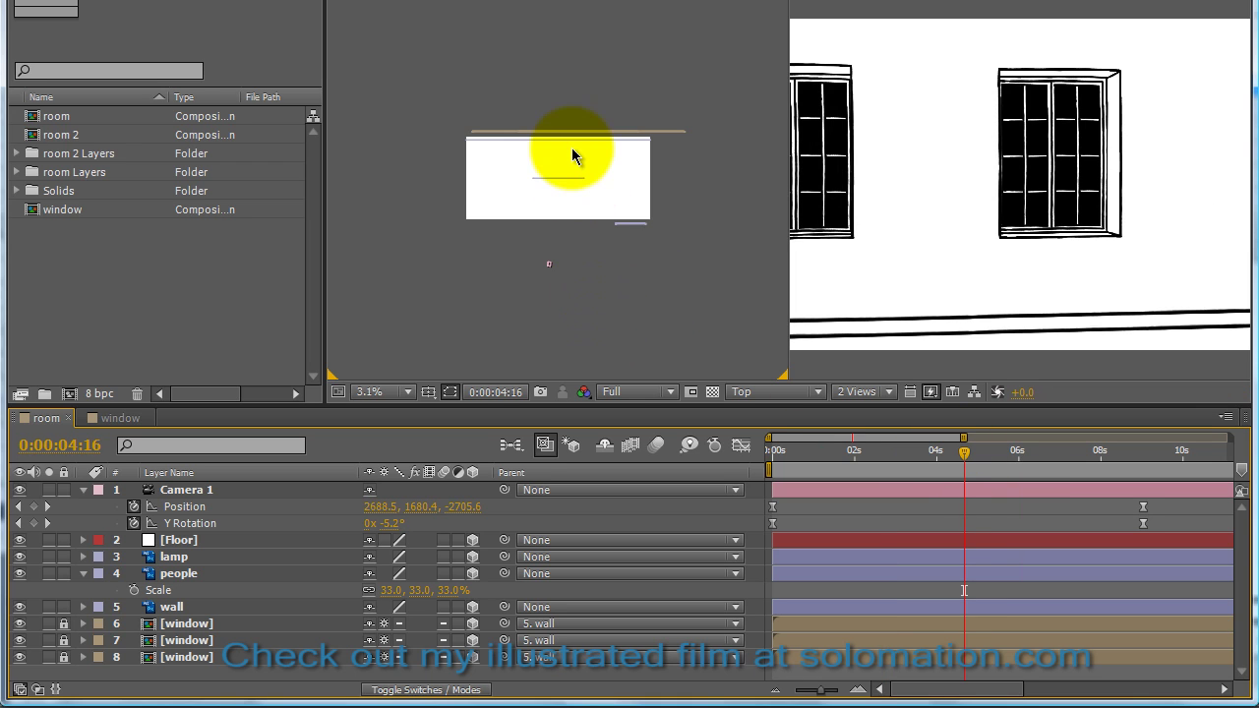
left_click(978, 459)
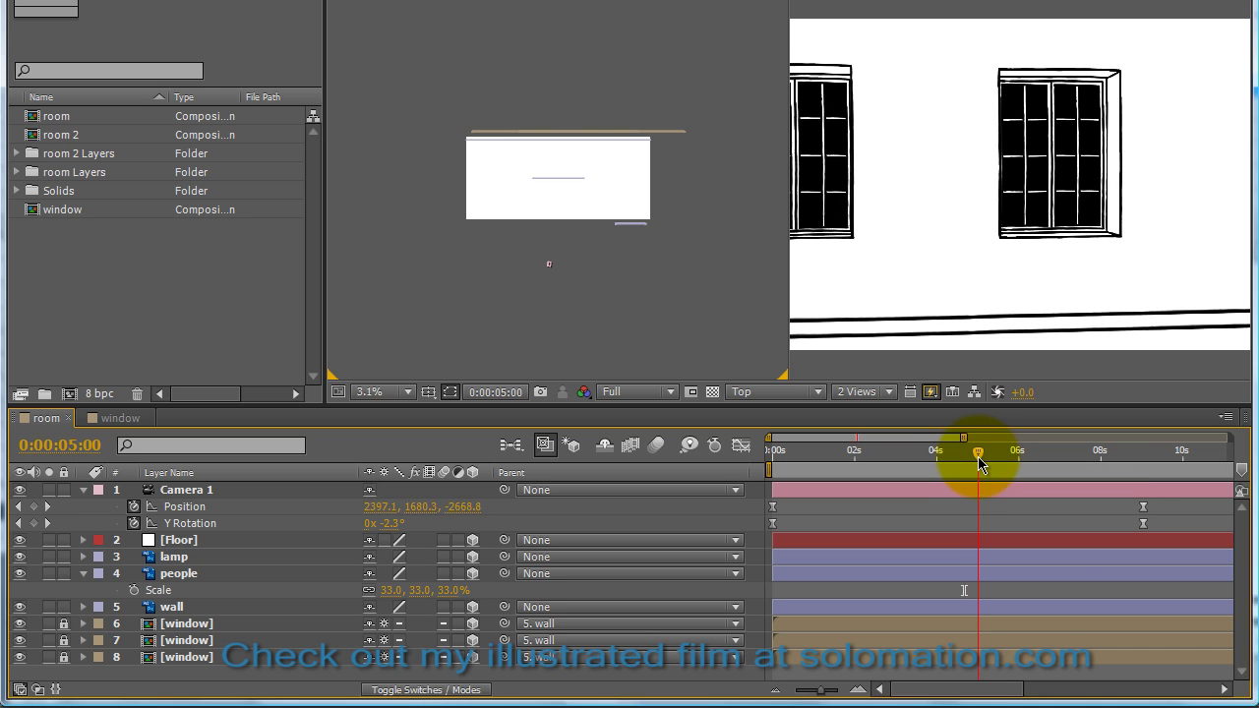
mouse_move(1073, 459)
left_mouse_down()
mouse_move(1041, 458)
mouse_move(1072, 462)
left_mouse_up()
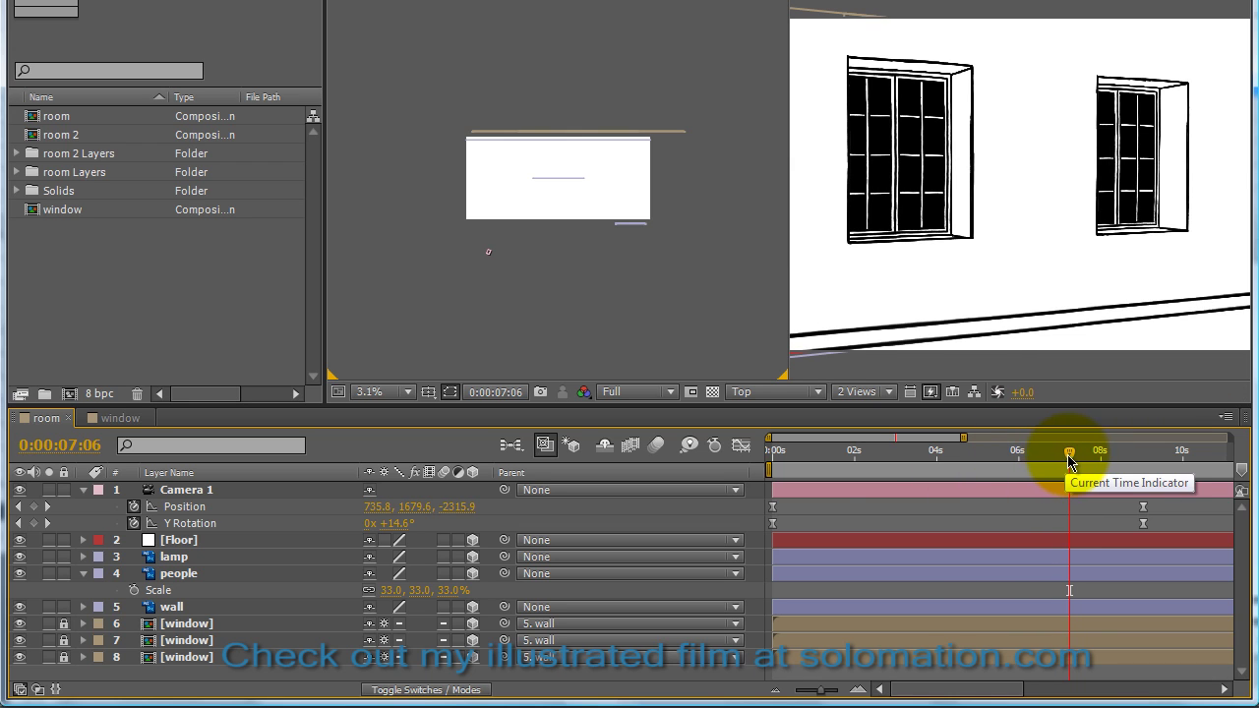